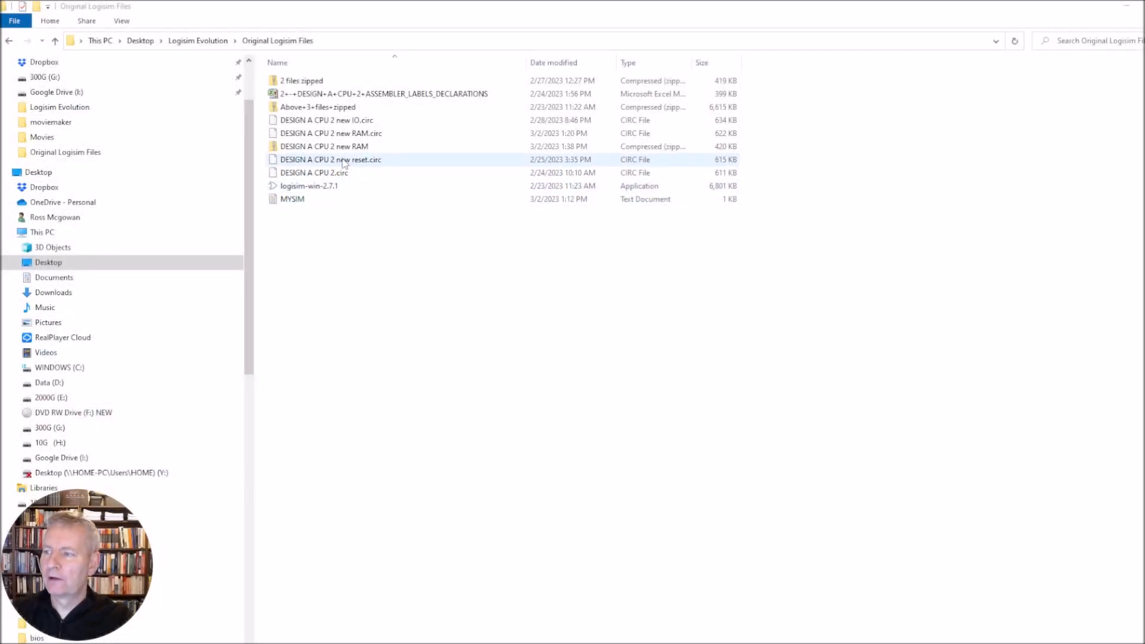
# - Copy "DESIGN A CPU 2 new RAM.circ" from the Original Logisim Files folder into the New Logisim Evolution folder
pyautogui.click(337, 139)
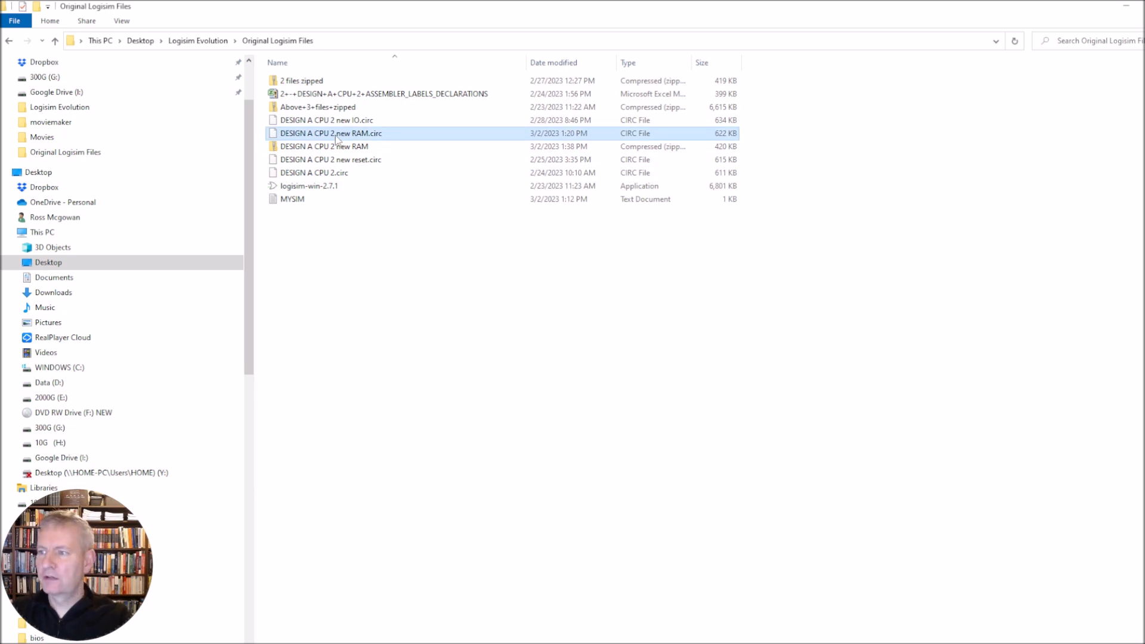
pyautogui.click(220, 42)
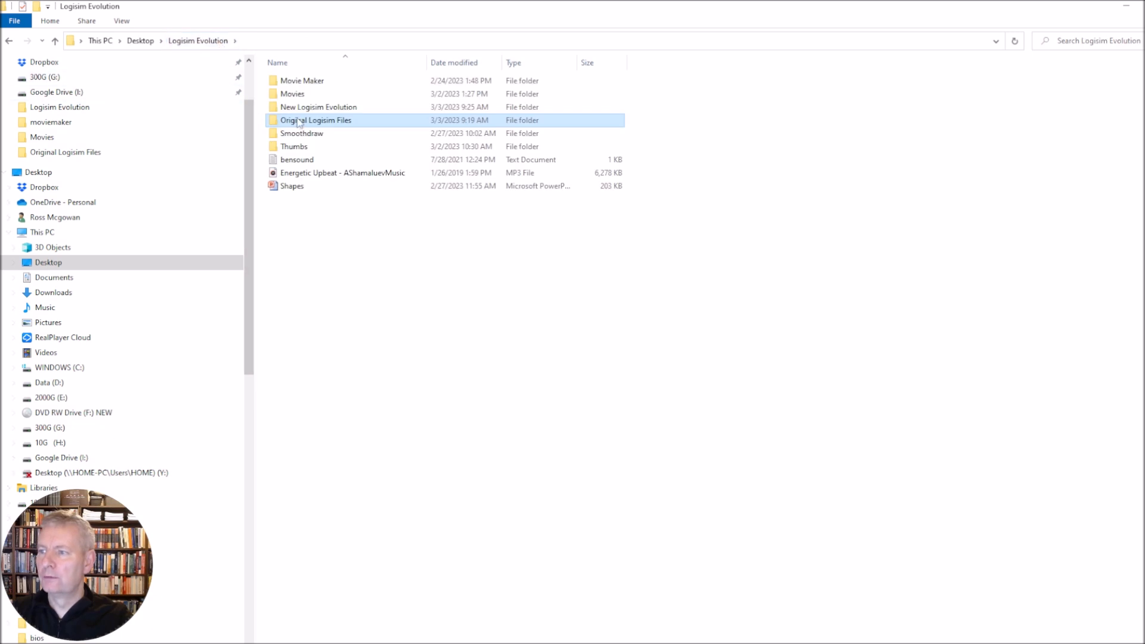
pyautogui.click(301, 111)
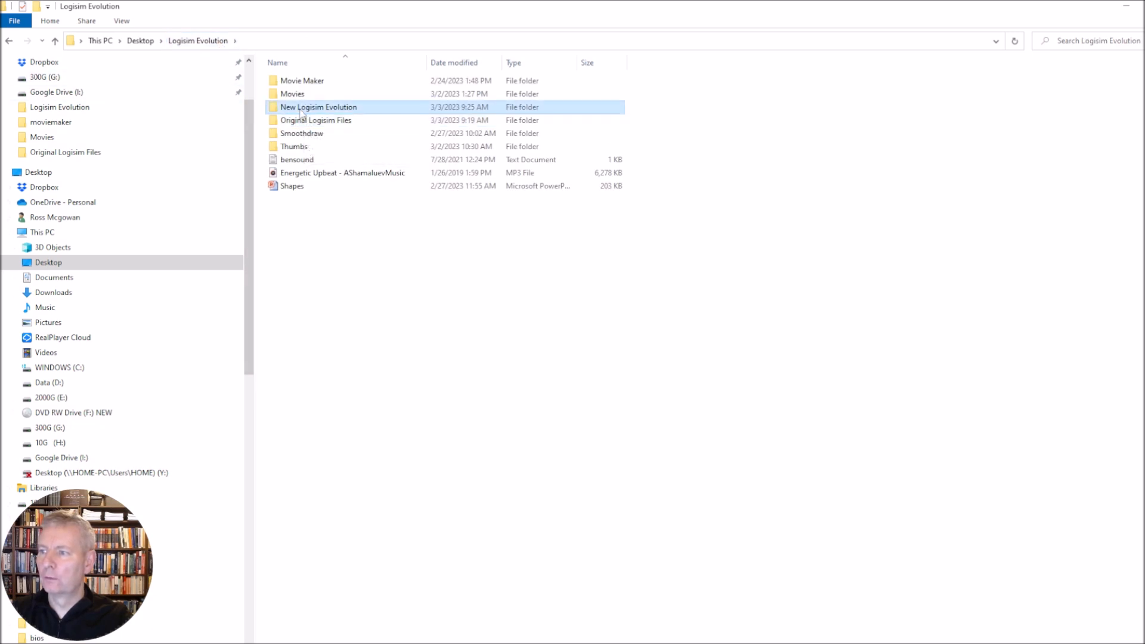
pyautogui.doubleClick(301, 111)
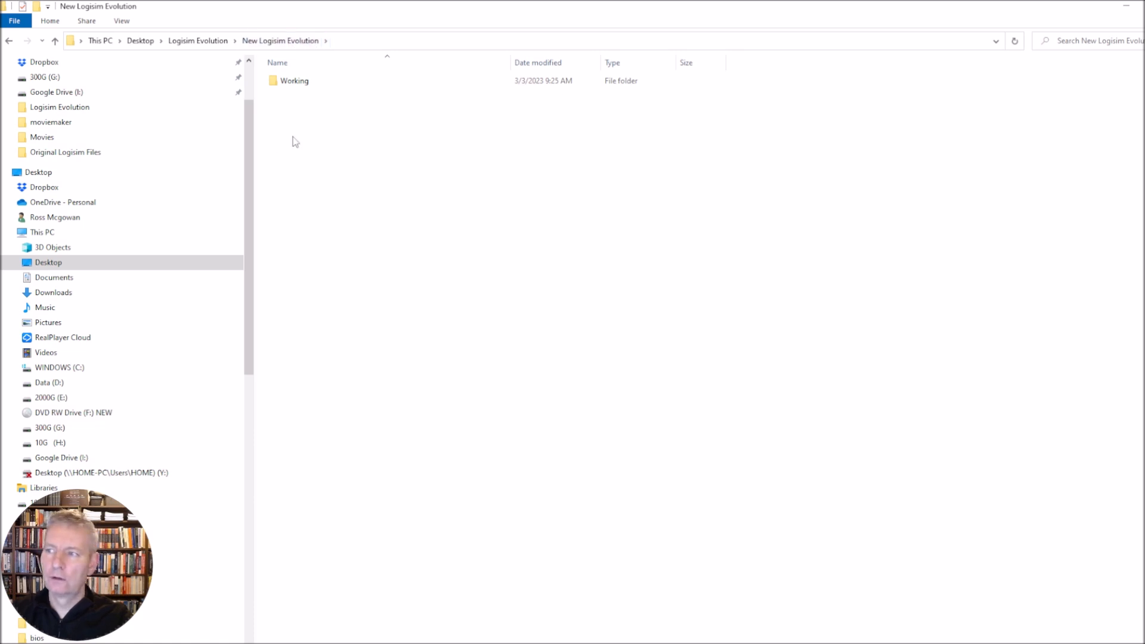
pyautogui.hotkey('ctrl', 'v')
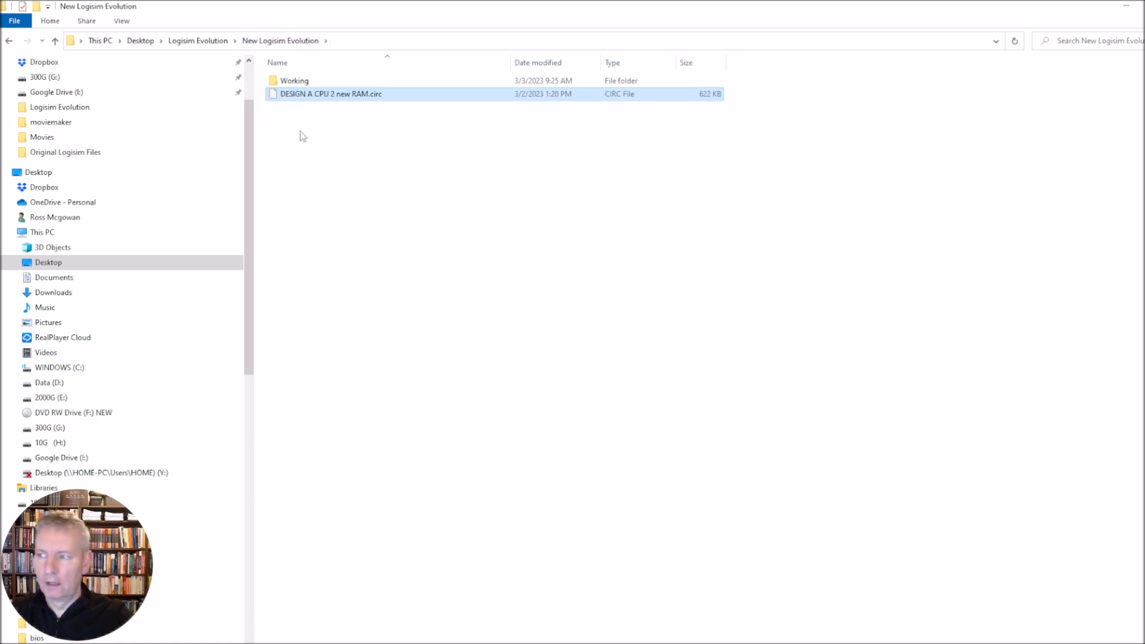
pyautogui.click(319, 135)
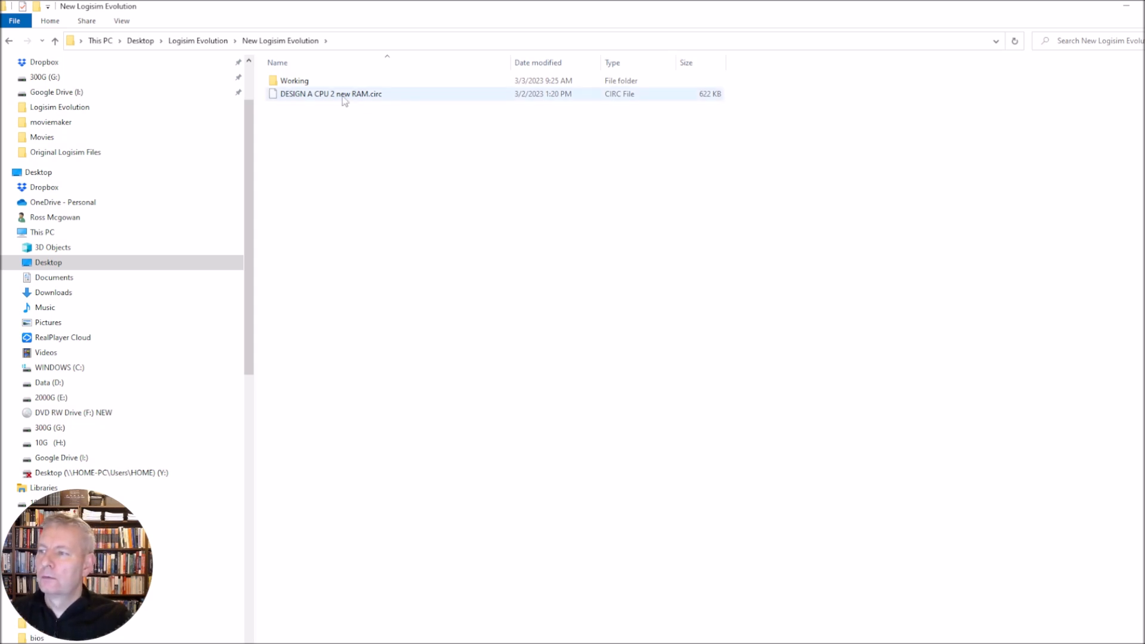
# - Minimize the file window, move the Logisim-Evolution-4.0.4hc desktop icon to the empty area beside Book Reviews and launch it
pyautogui.click(1126, 6)
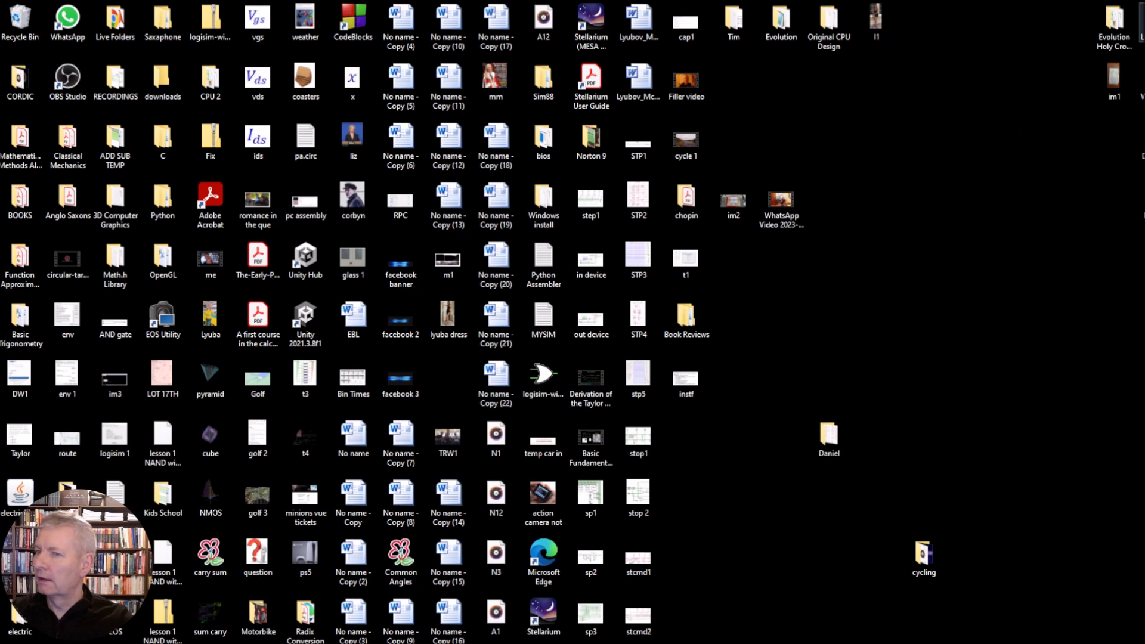
pyautogui.moveTo(1141, 24); pyautogui.dragTo(809, 338)
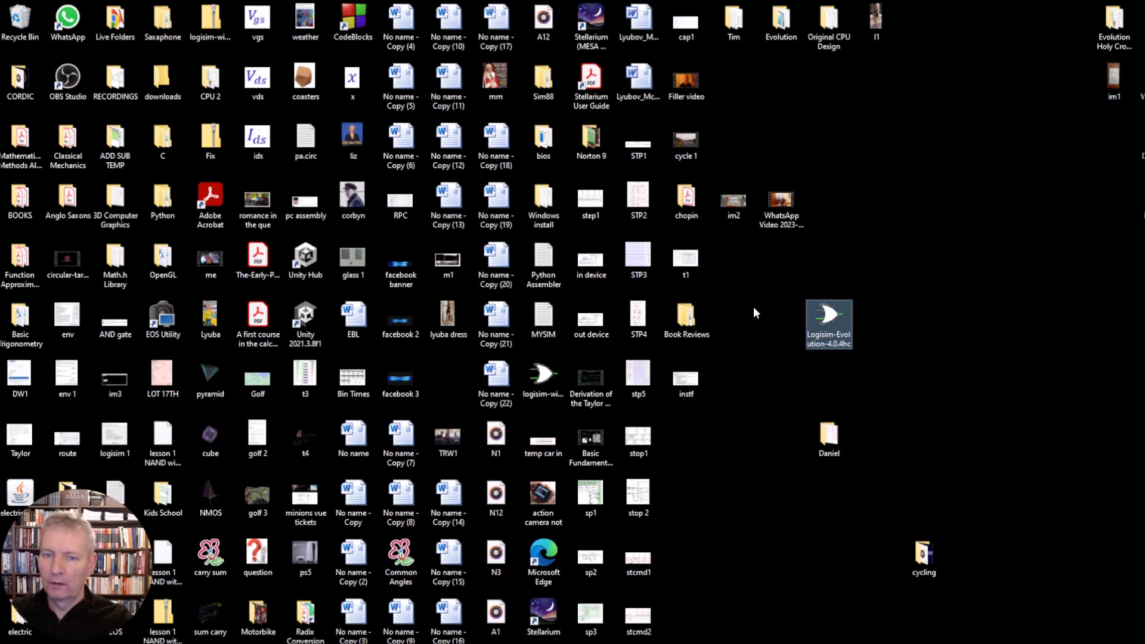
pyautogui.doubleClick(829, 328)
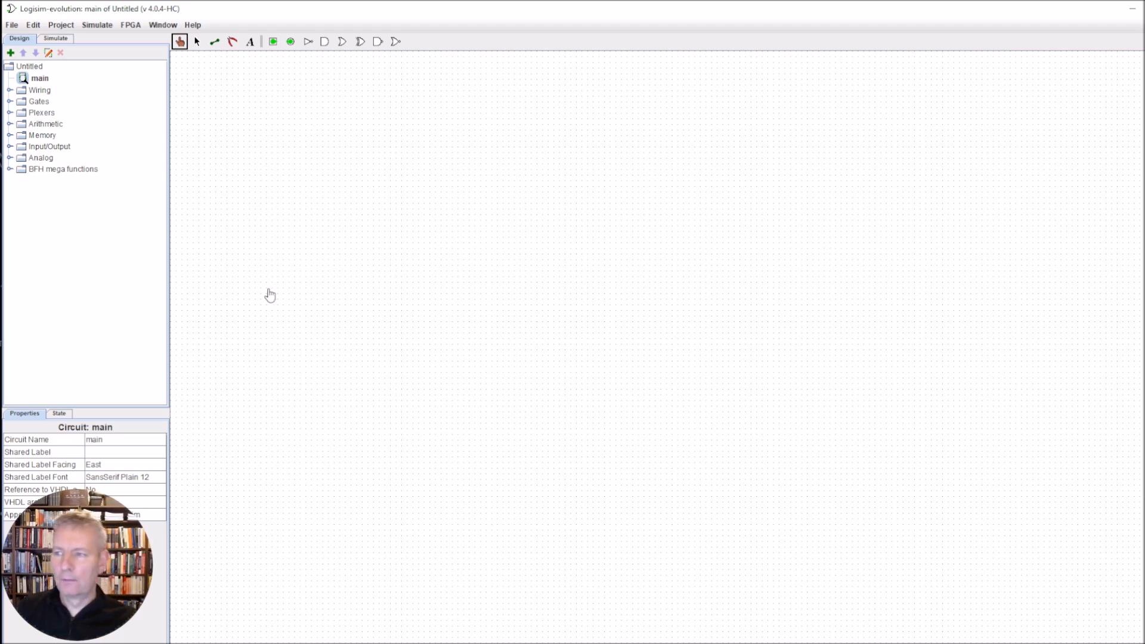
# - Widen the circuit explorer pane slightly and enlarge the circuit properties area so all its rows fit
pyautogui.moveTo(170, 281)
pyautogui.mouseDown()
pyautogui.moveTo(197, 281)
pyautogui.moveTo(177, 287)
pyautogui.mouseUp()
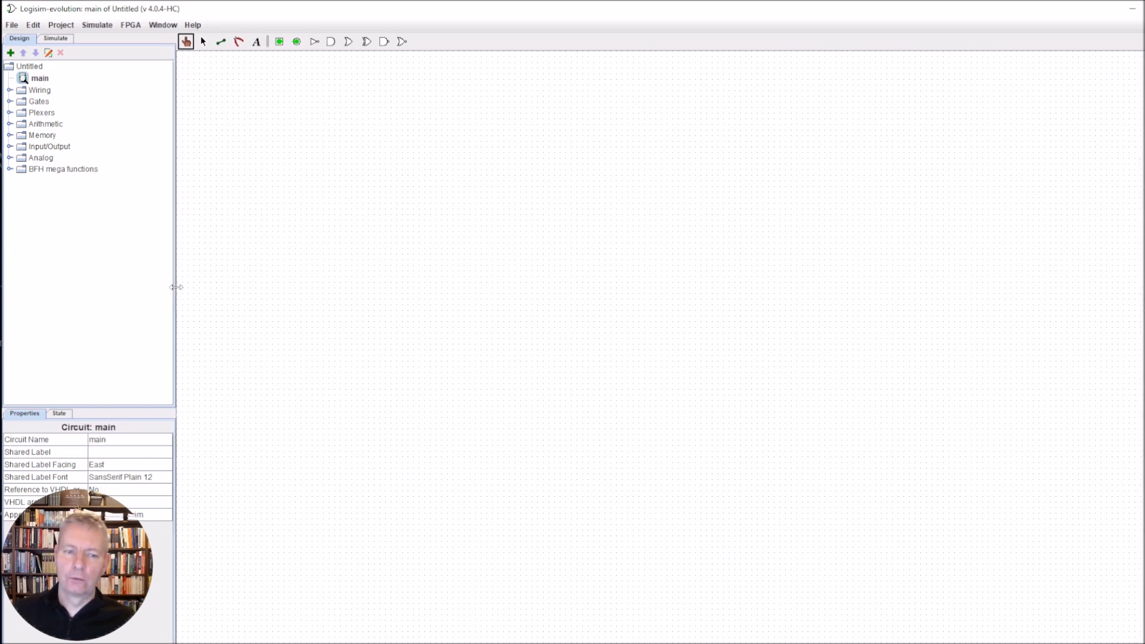
pyautogui.moveTo(93, 408); pyautogui.dragTo(106, 224)
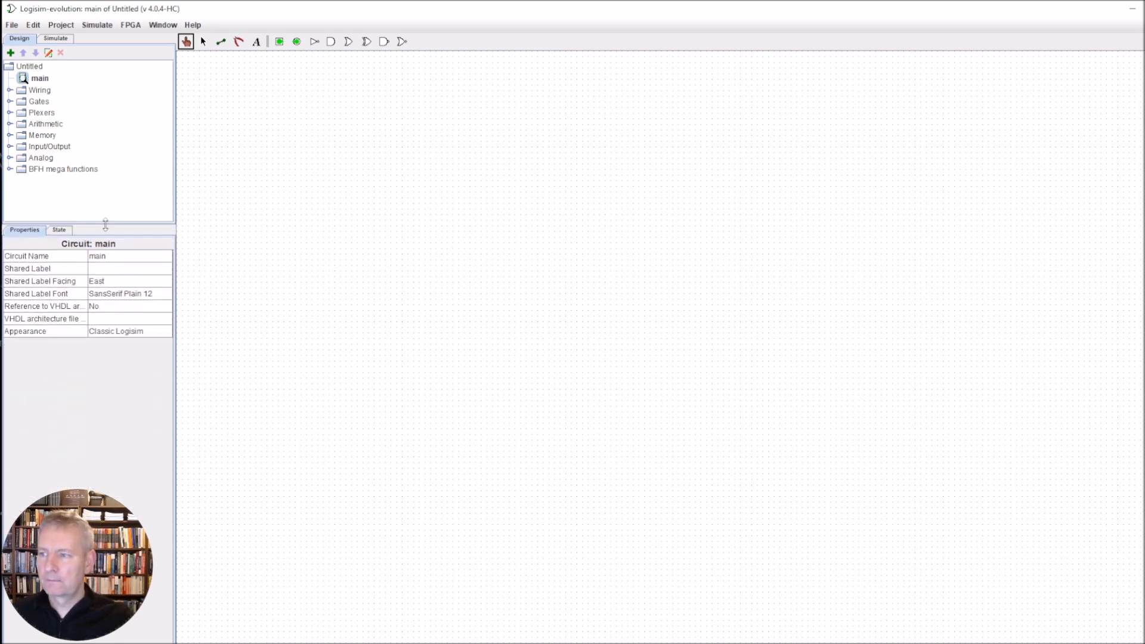
# - Examine the available project, simulation and FPGA commands, and compare the Design and Simulate views of the empty project
pyautogui.click(13, 25)
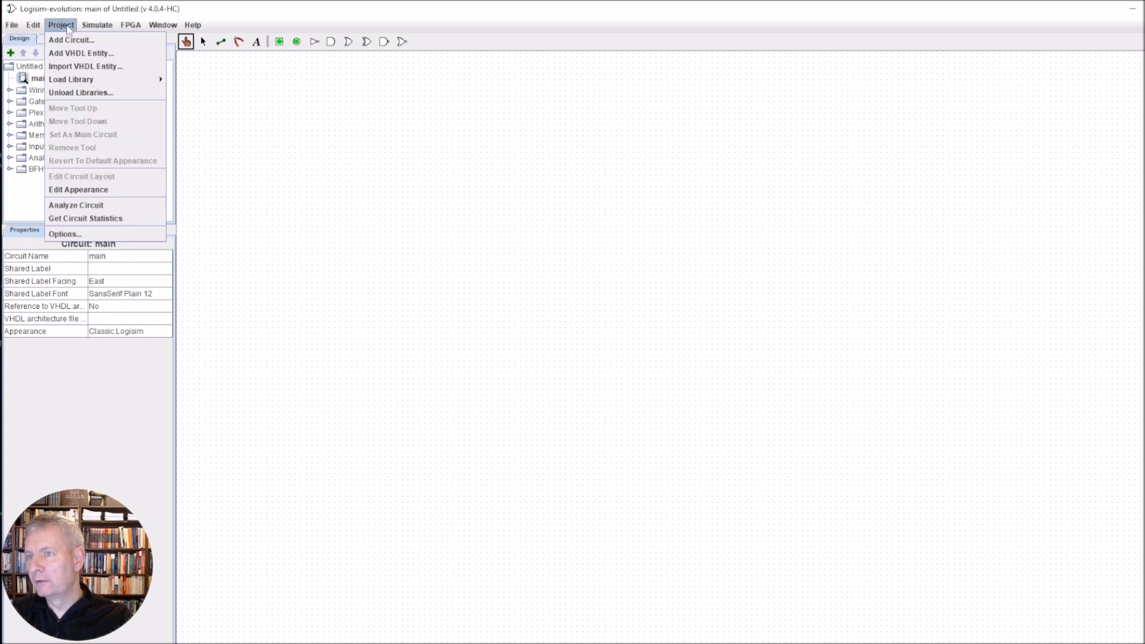
pyautogui.moveTo(155, 27)
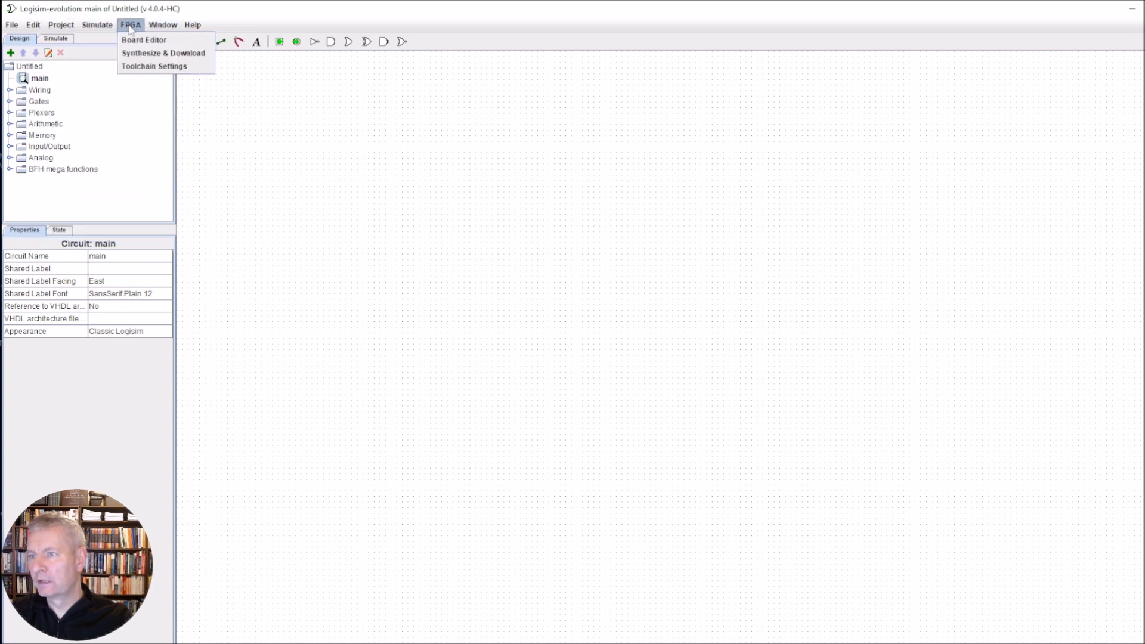
pyautogui.moveTo(39, 31)
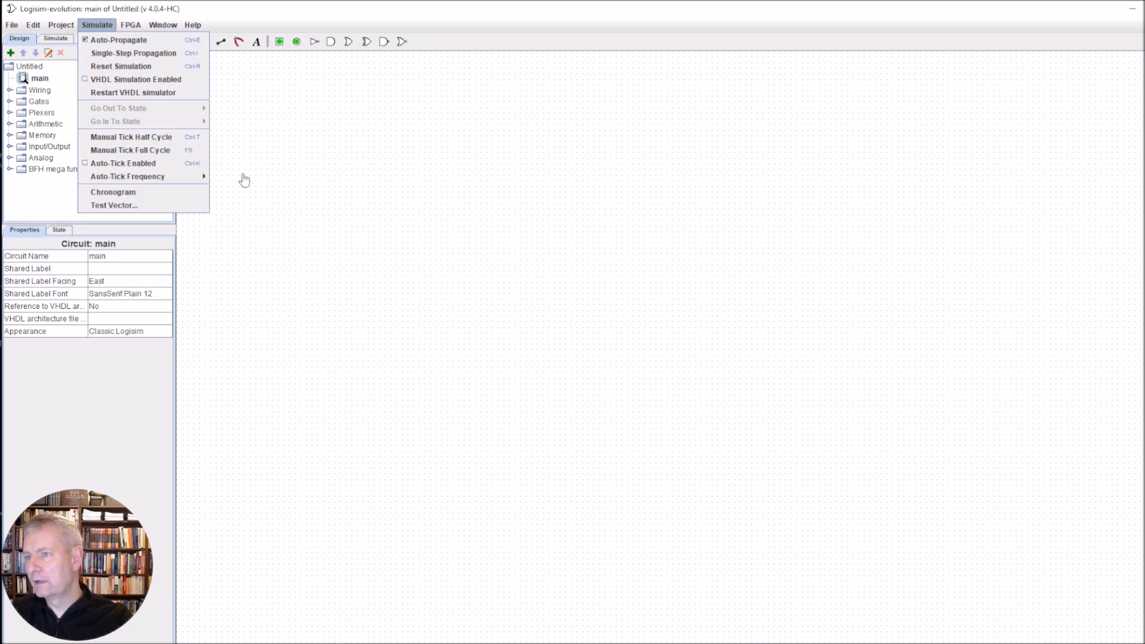
pyautogui.click(269, 188)
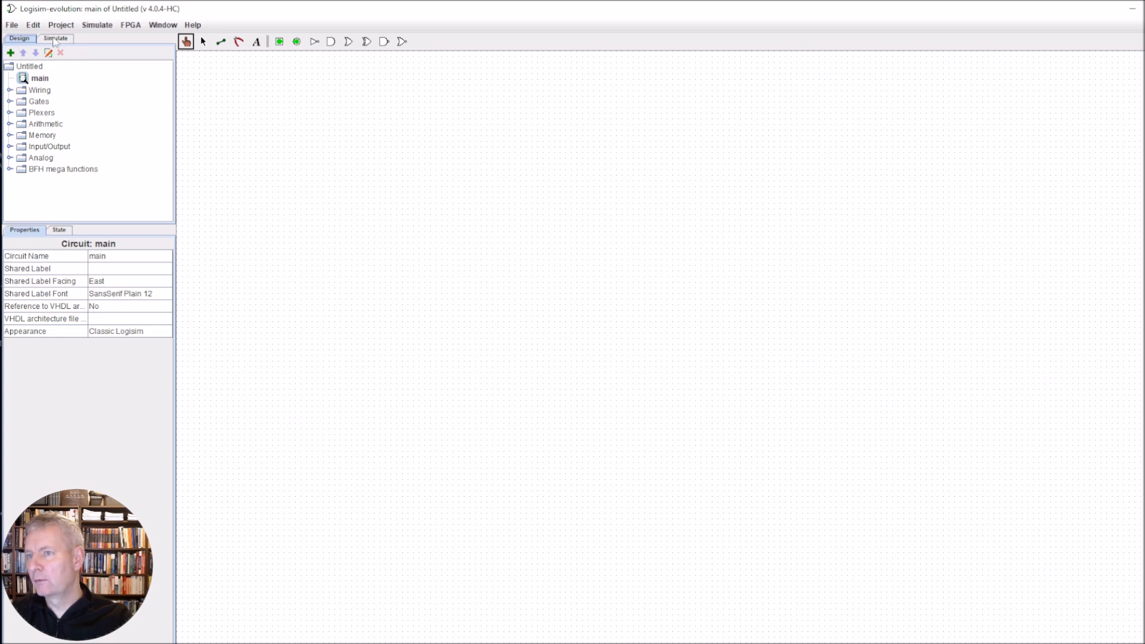
pyautogui.click(54, 39)
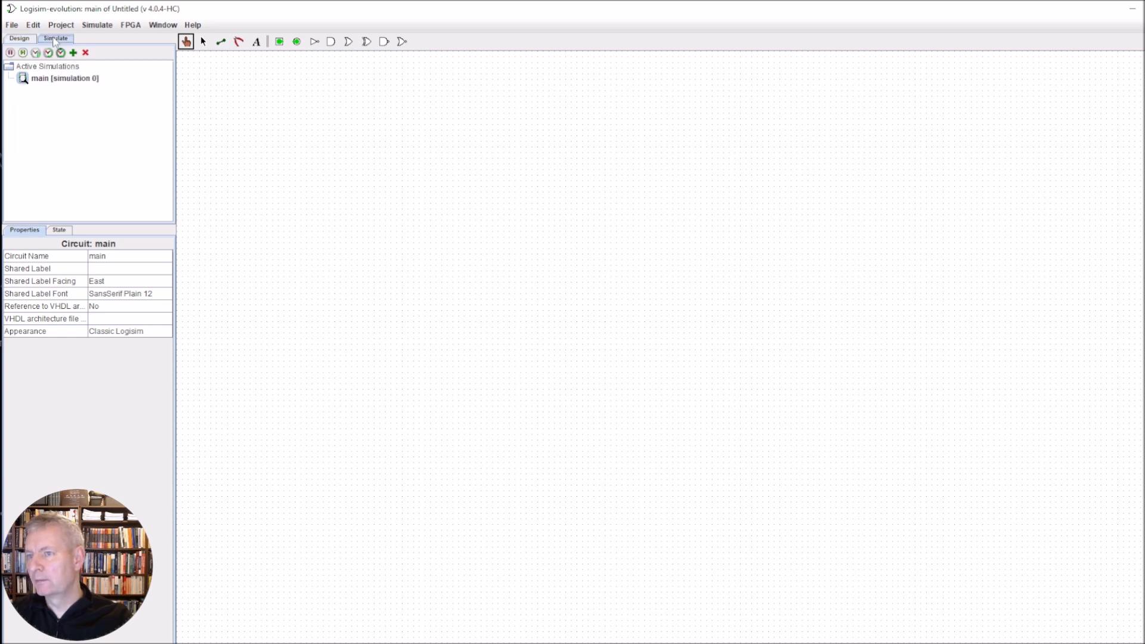
pyautogui.click(20, 39)
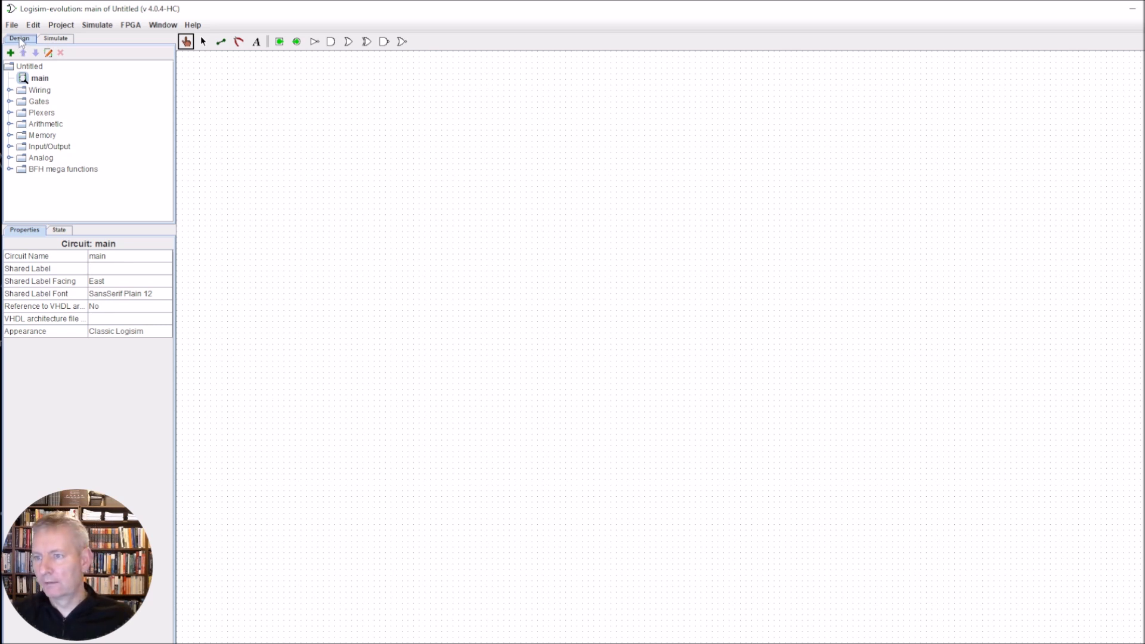
pyautogui.click(55, 39)
pyautogui.click(19, 40)
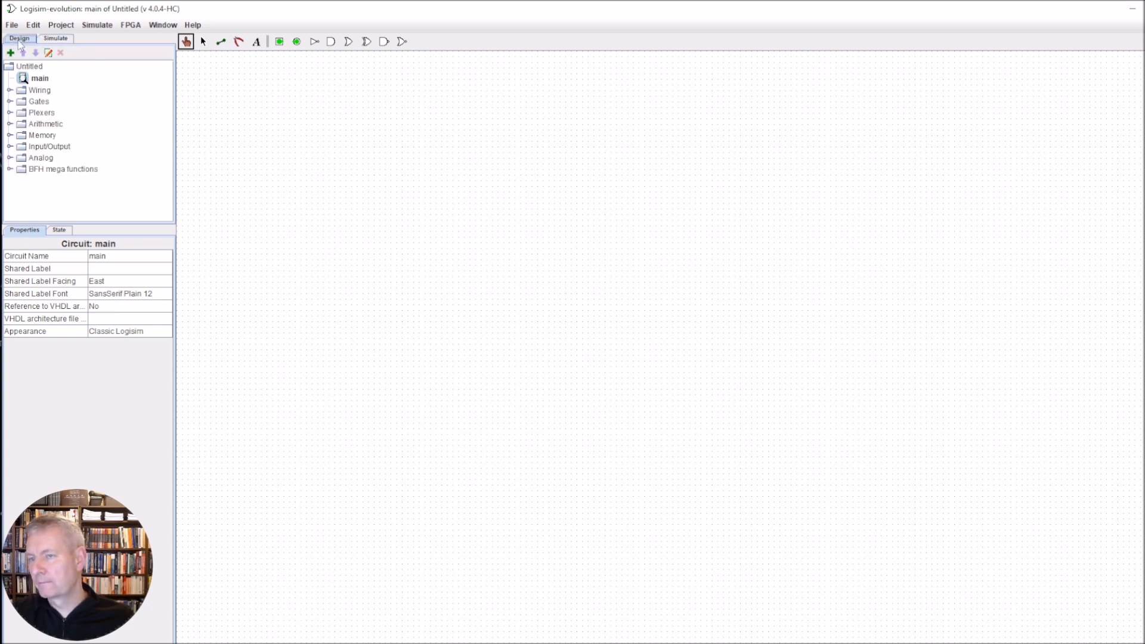
# - Open "DESIGN A CPU 2 new RAM.circ" from the New Logisim Evolution folder and accept the legacy circuit warning
pyautogui.click(13, 27)
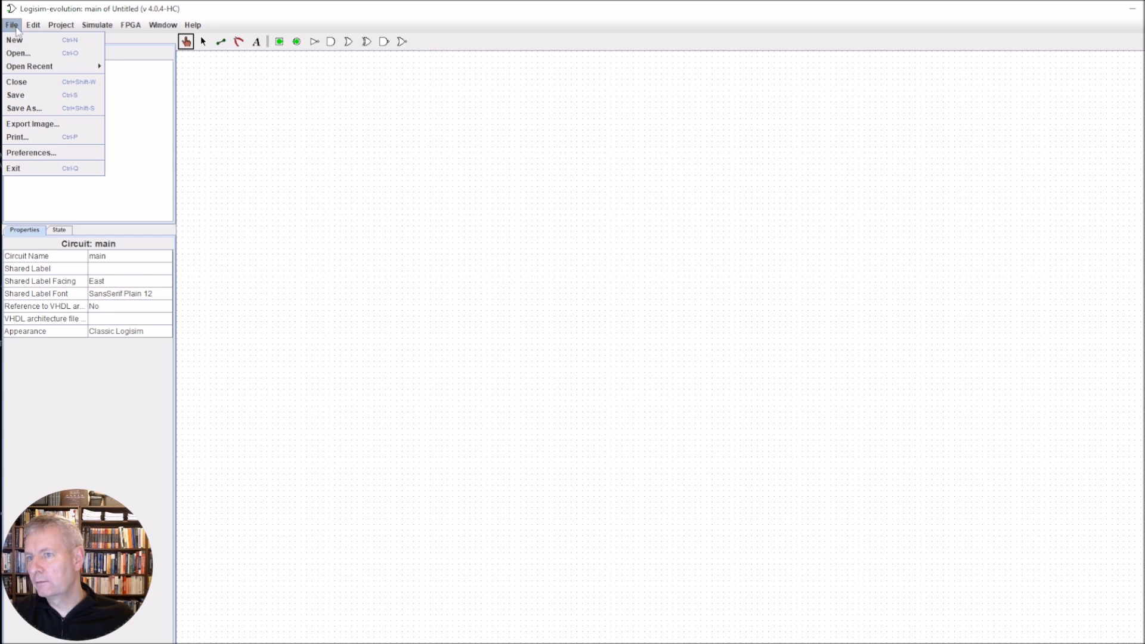
pyautogui.click(26, 55)
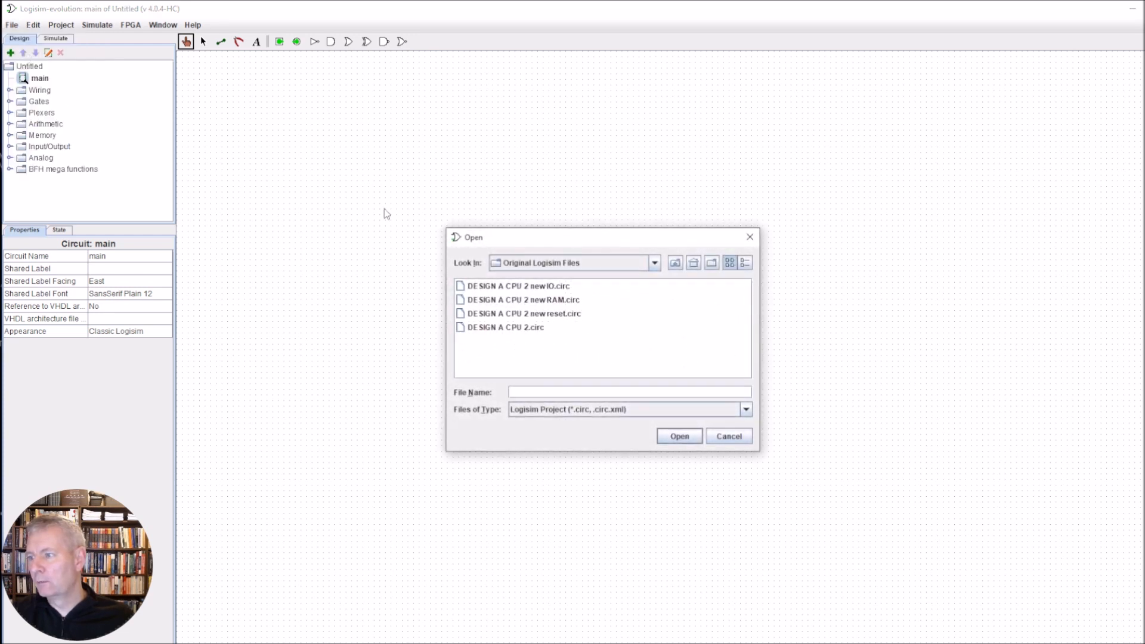
pyautogui.click(672, 265)
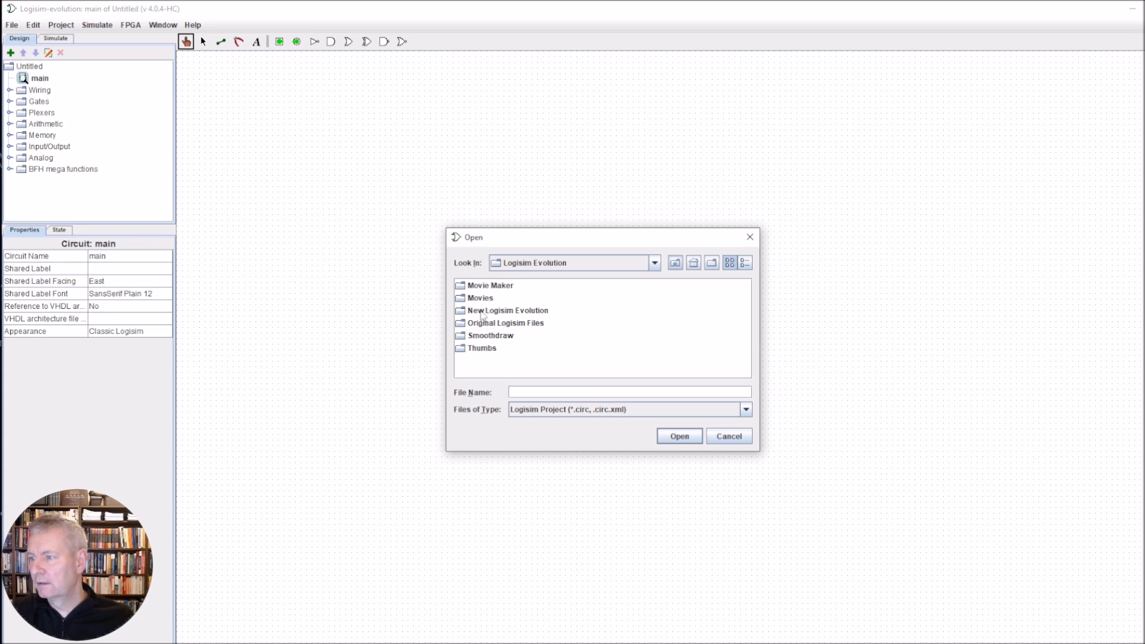
pyautogui.doubleClick(482, 311)
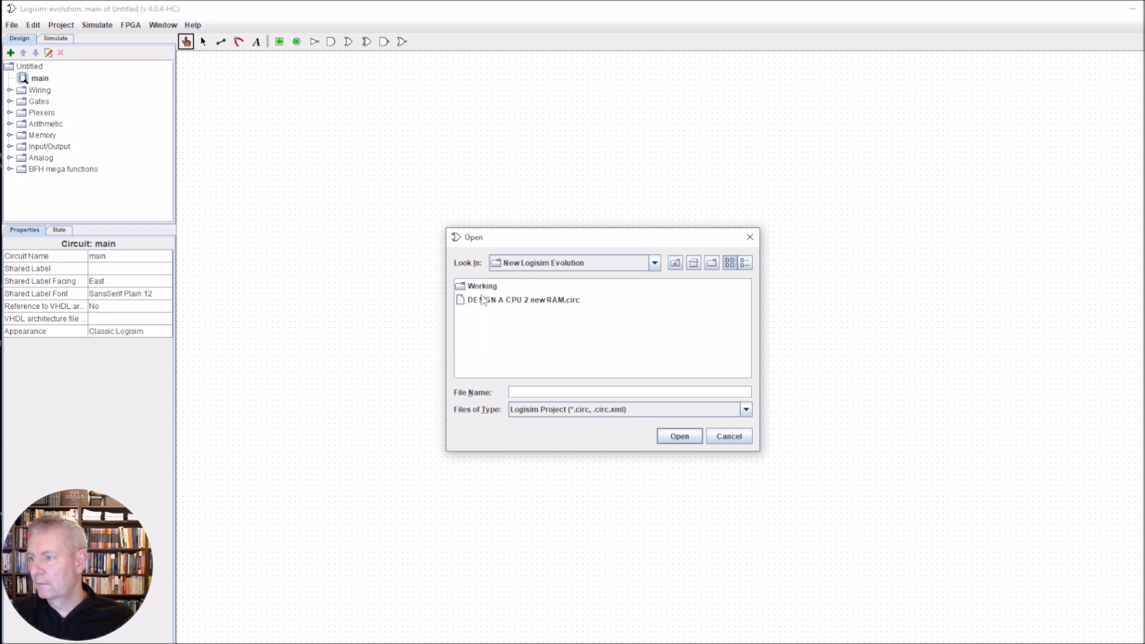
pyautogui.click(483, 304)
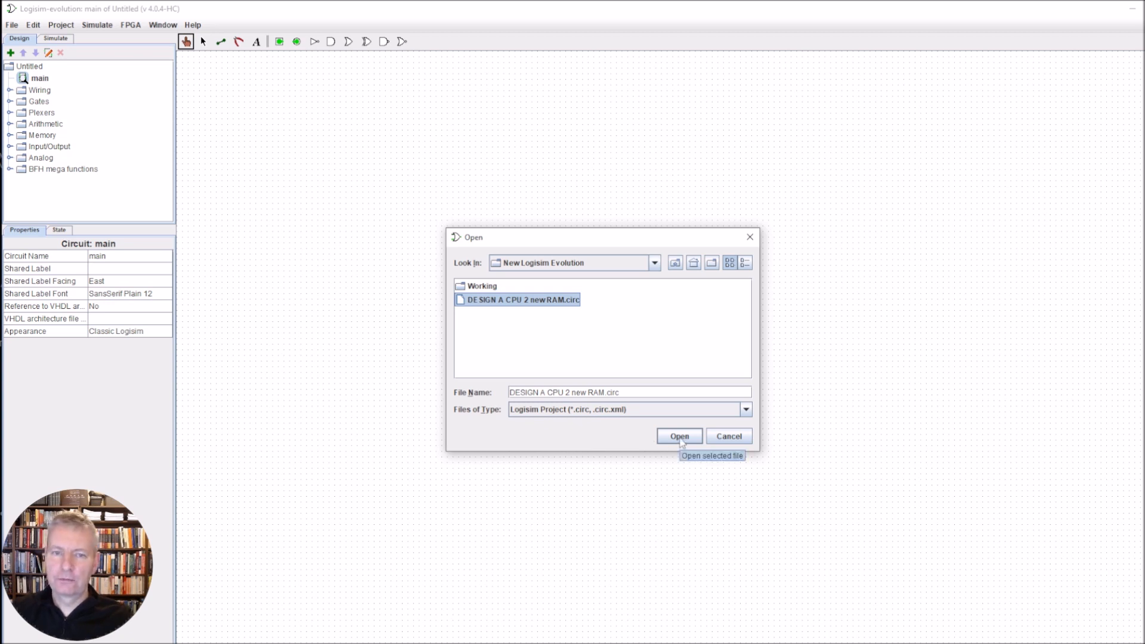
pyautogui.click(680, 437)
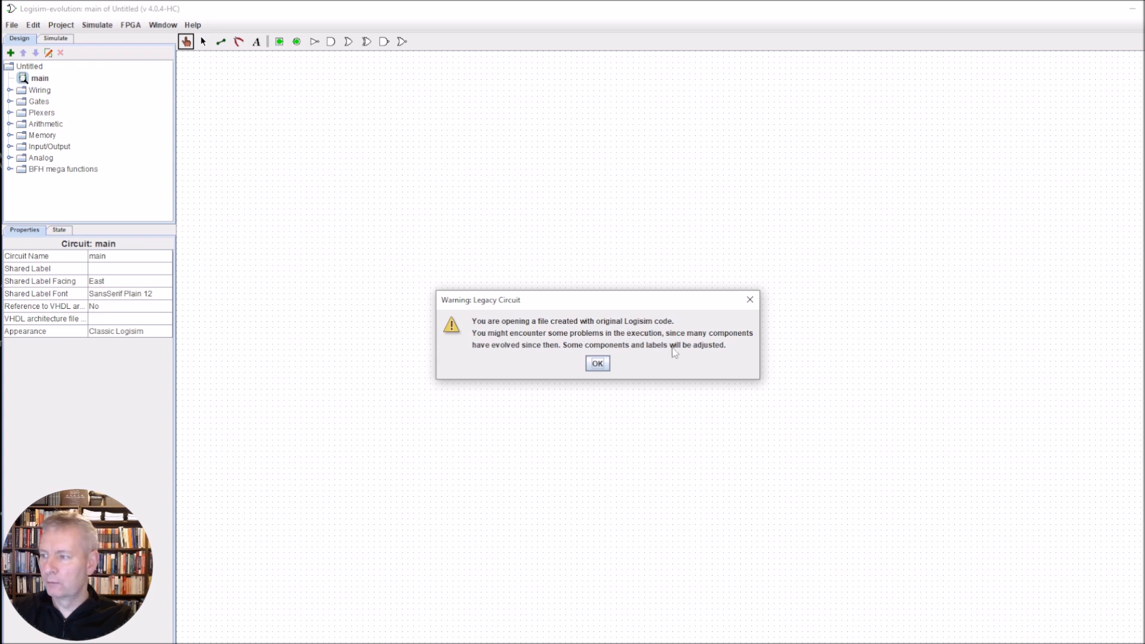
pyautogui.click(596, 364)
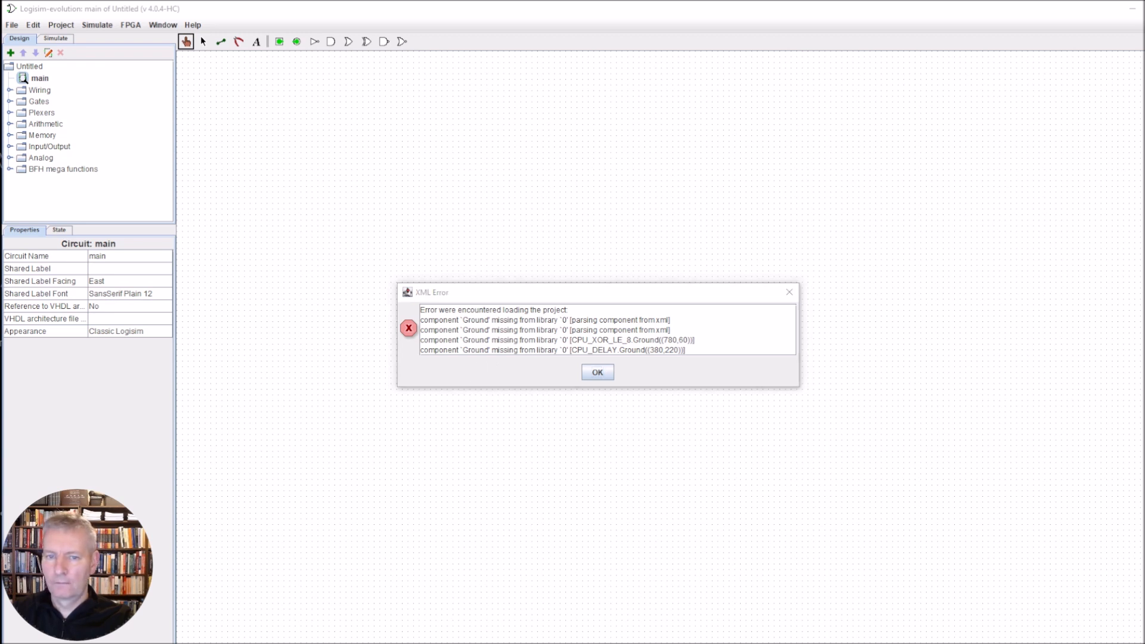
# - Capture the XML Error dialog with the Snipping Tool, minimize the capture, and dismiss the error
pyautogui.hotkey('ctrl', 'n')
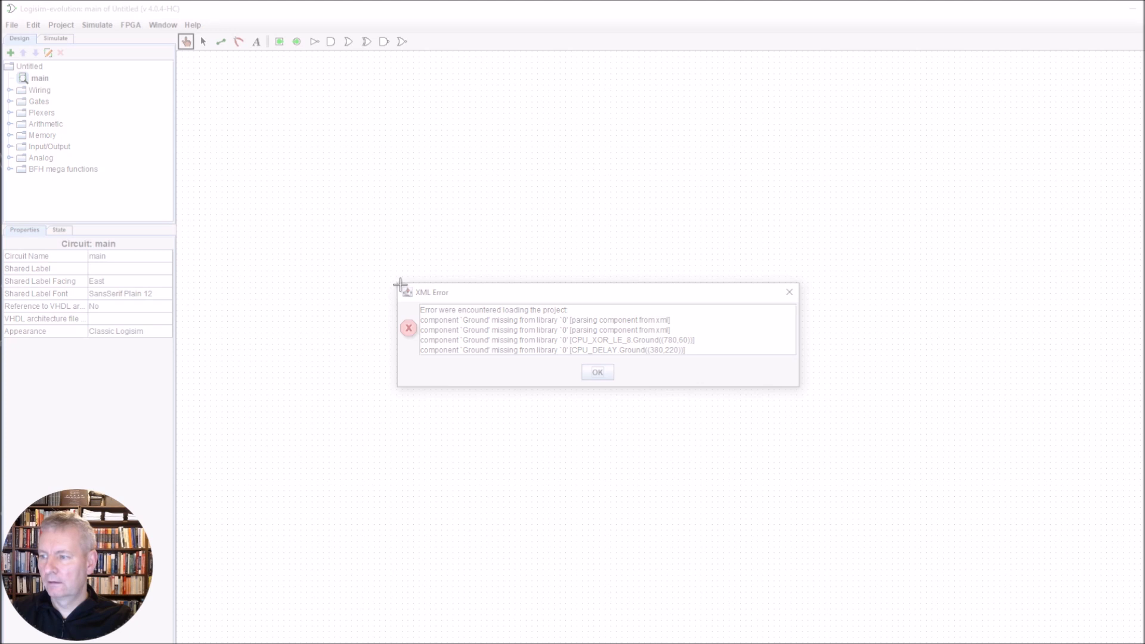
pyautogui.moveTo(396, 283); pyautogui.dragTo(801, 389)
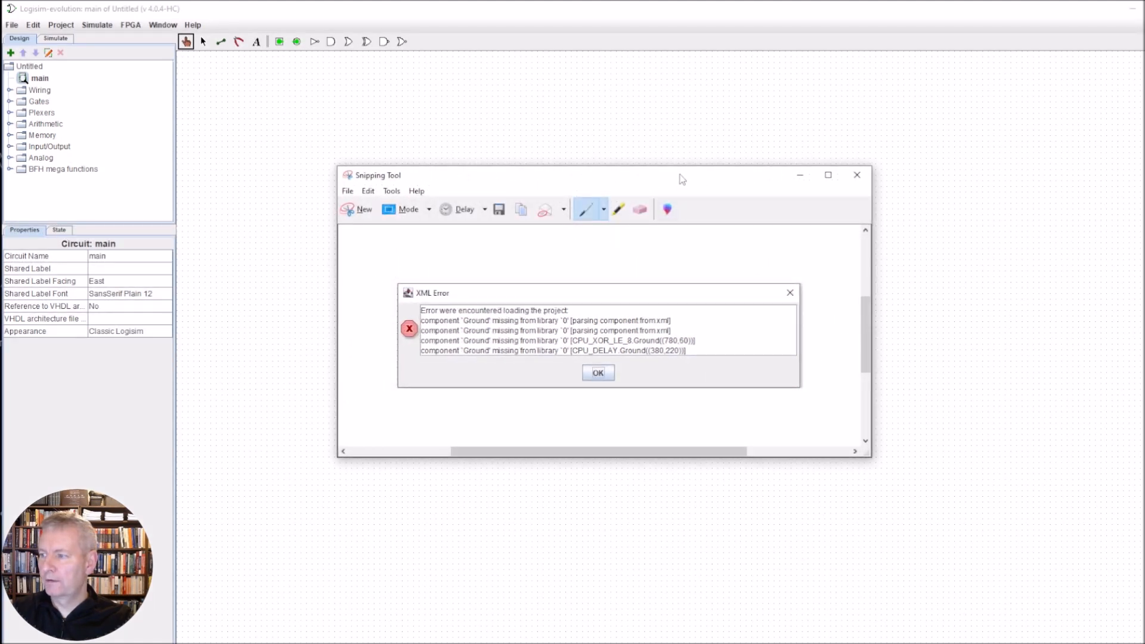
pyautogui.moveTo(681, 190); pyautogui.dragTo(642, 126)
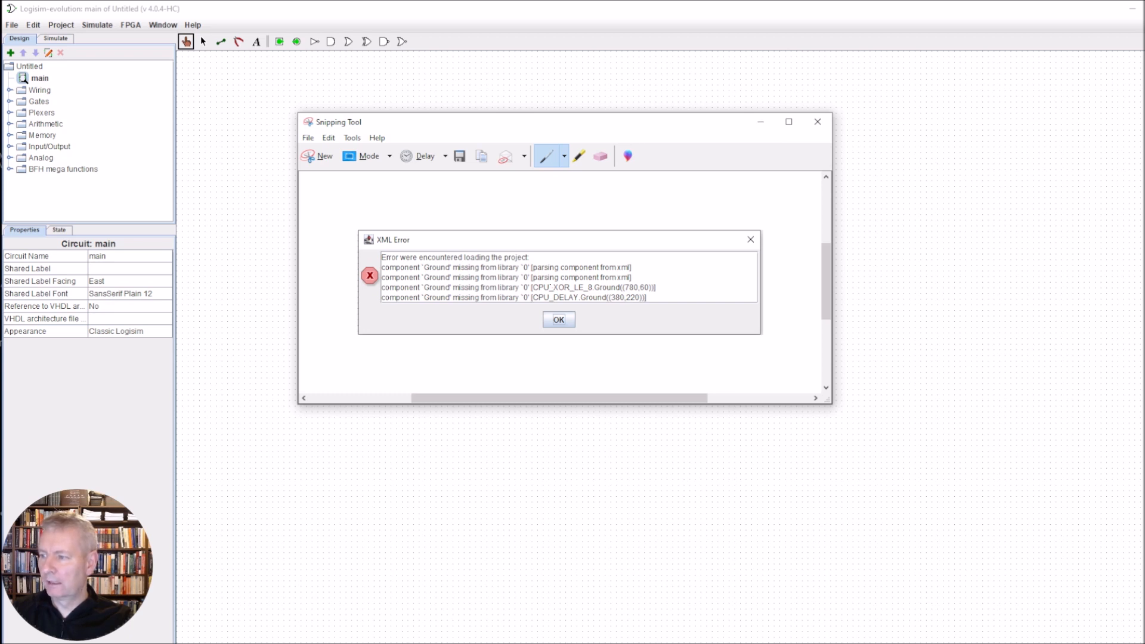
pyautogui.click(762, 122)
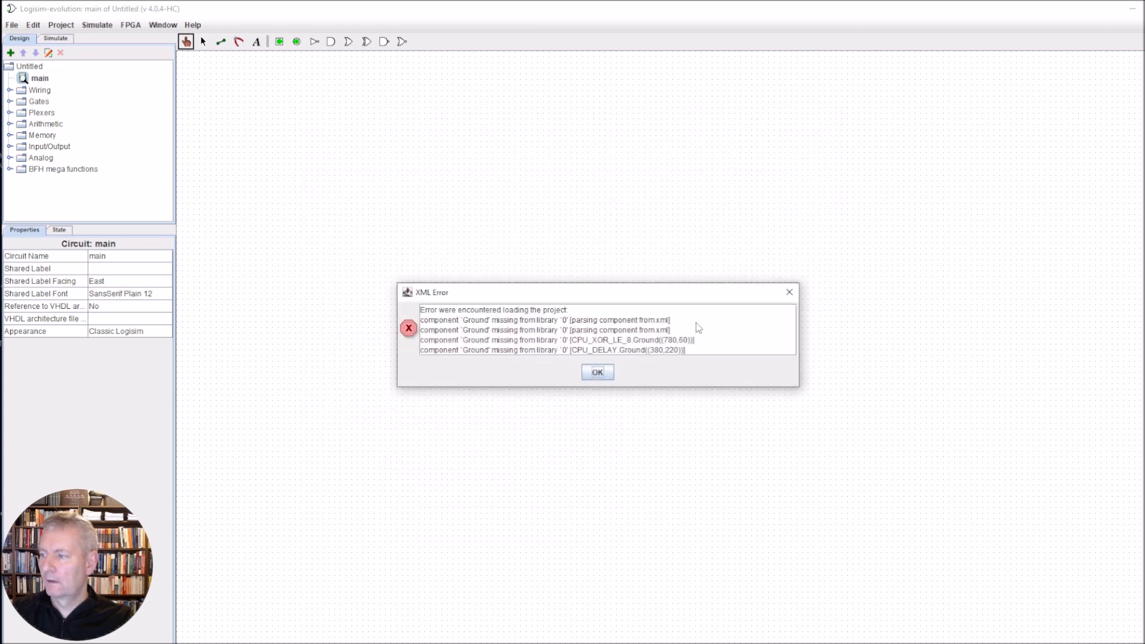
pyautogui.click(603, 376)
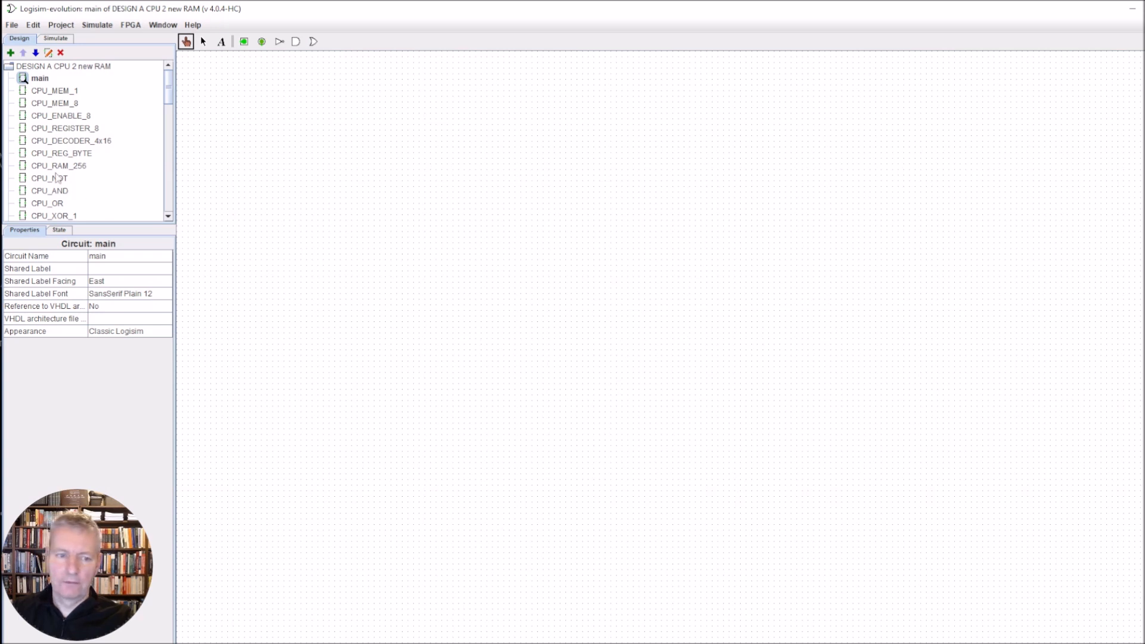
# - Find the CPU_TEST circuit in the project's circuit list and open it for editing
pyautogui.scroll(-10, 159, 119)
pyautogui.scroll(1, 154, 185)
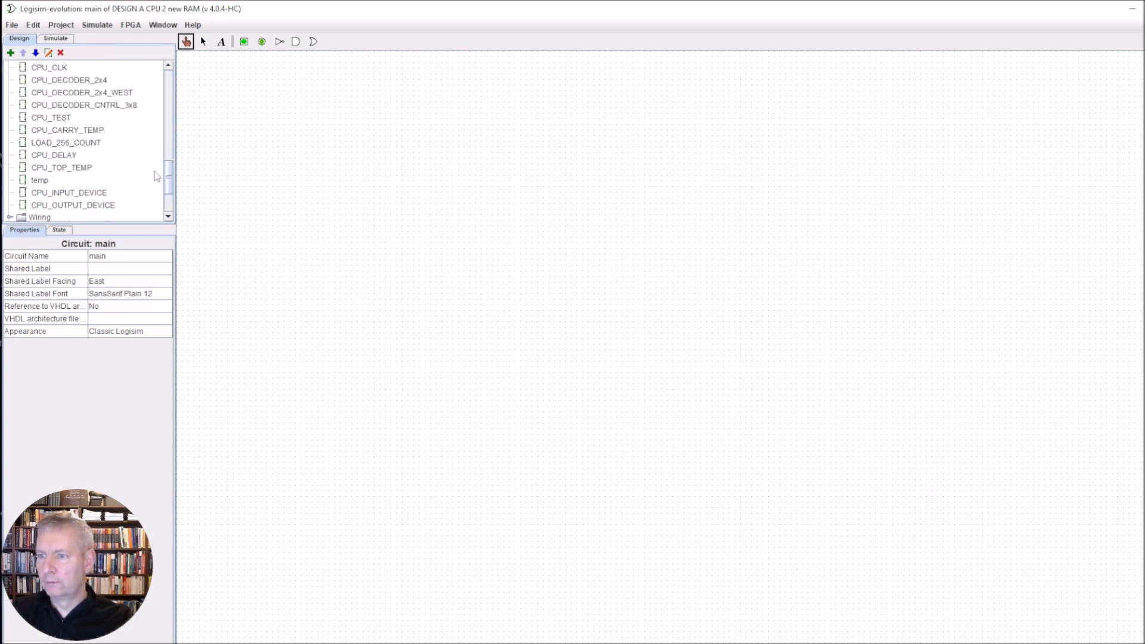
pyautogui.doubleClick(58, 118)
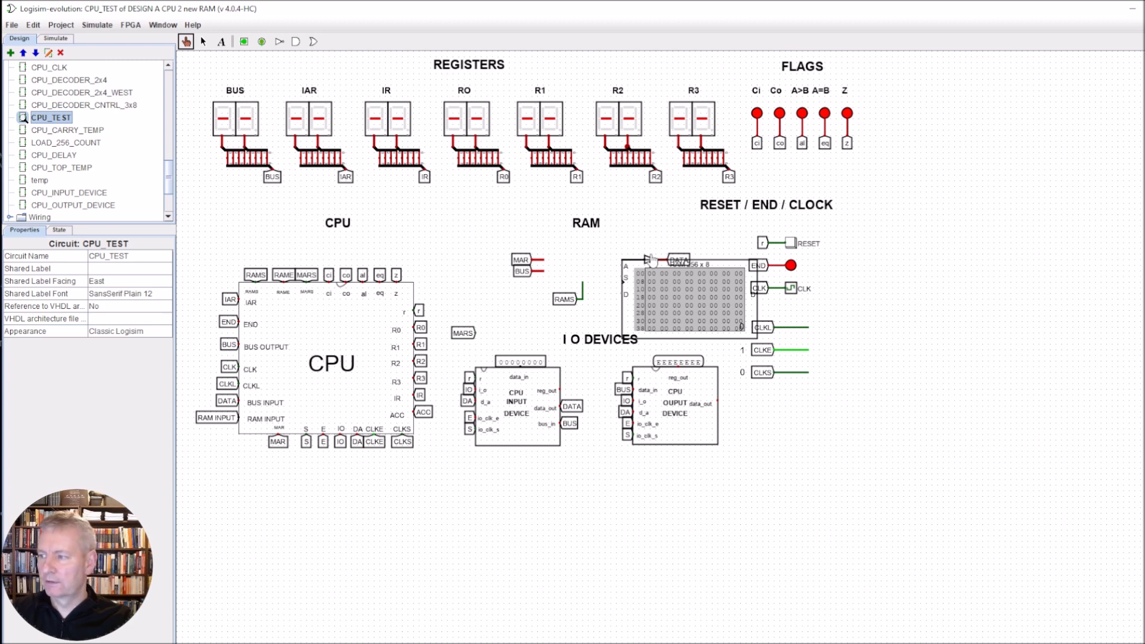
# - Move the 256 x 8 RAM component to the empty area below the clock signals
pyautogui.click(203, 41)
pyautogui.moveTo(737, 287); pyautogui.dragTo(922, 457)
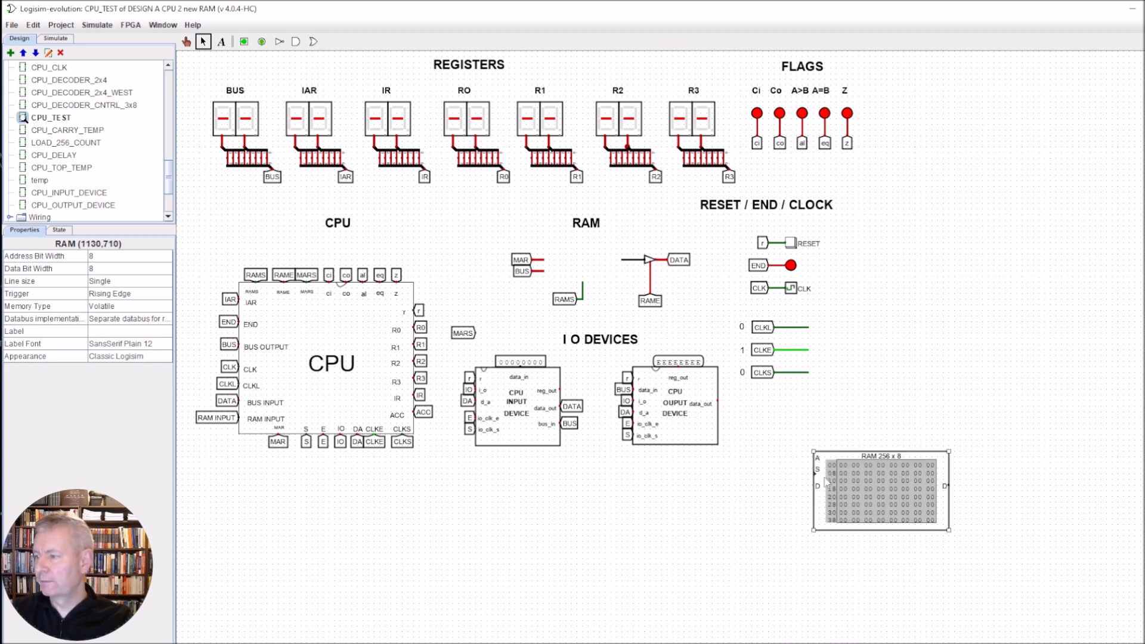
# - Move the MAR, BUS and RAMS tunnels to the relocated RAM, with MAR at input A, BUS at D and RAMS between them
pyautogui.moveTo(490, 239); pyautogui.dragTo(798, 462)
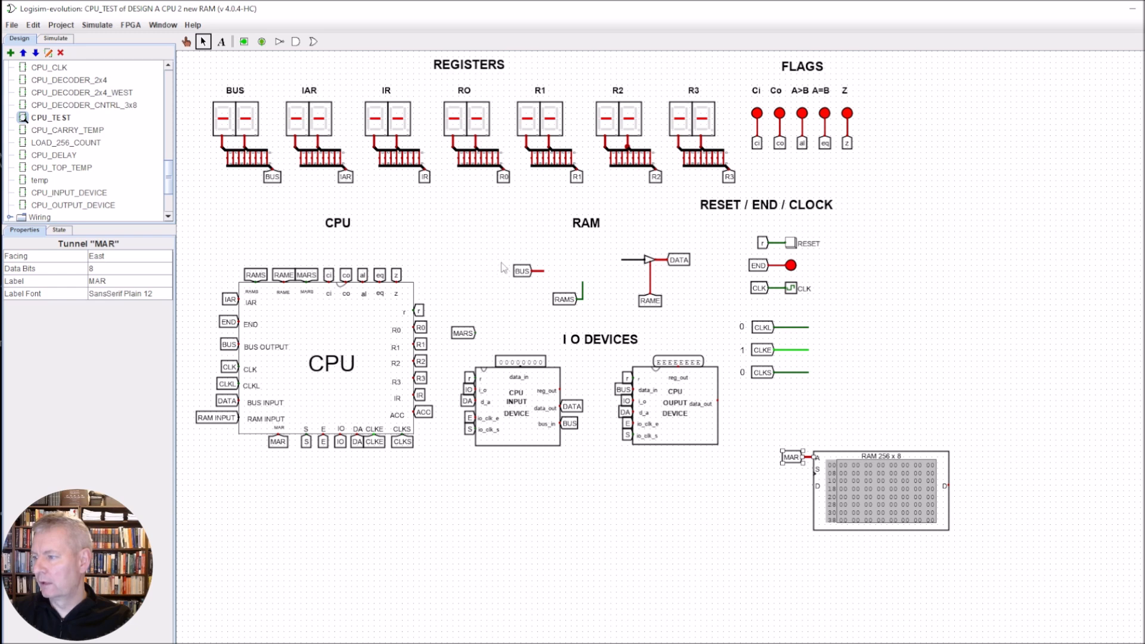
pyautogui.moveTo(495, 245); pyautogui.dragTo(792, 486)
pyautogui.moveTo(582, 284); pyautogui.dragTo(799, 479)
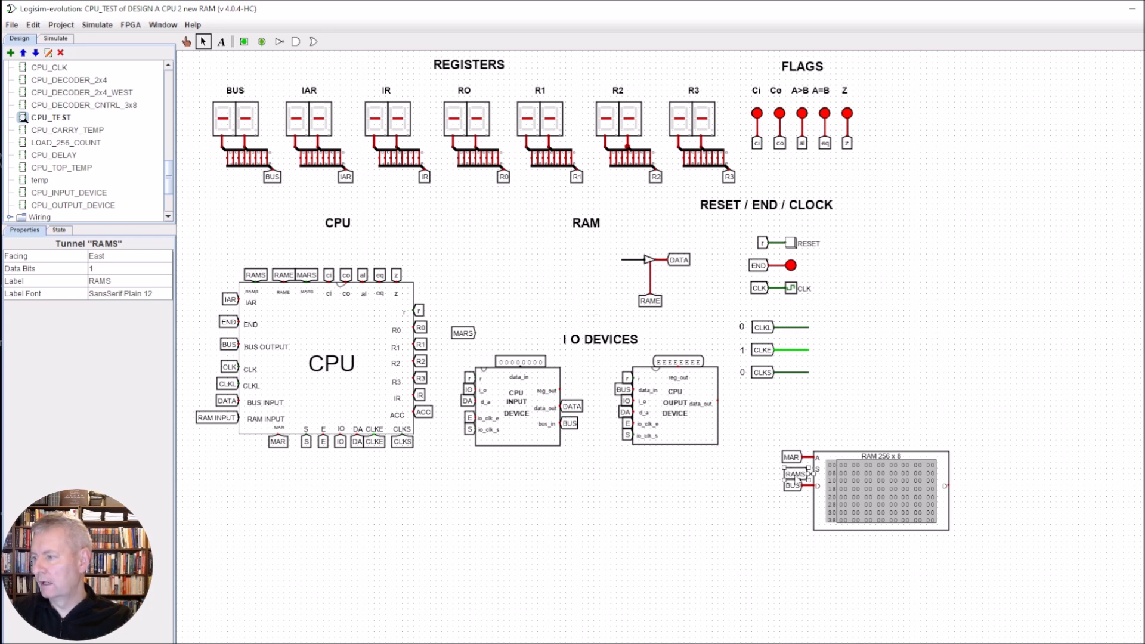
# - Shift the RAMS tunnel slightly away from the RAM and wire it to the RAM's S input and the input directly below it
pyautogui.click(765, 481)
pyautogui.click(788, 475)
pyautogui.moveTo(788, 475); pyautogui.dragTo(783, 475)
pyautogui.moveTo(808, 470); pyautogui.dragTo(815, 471)
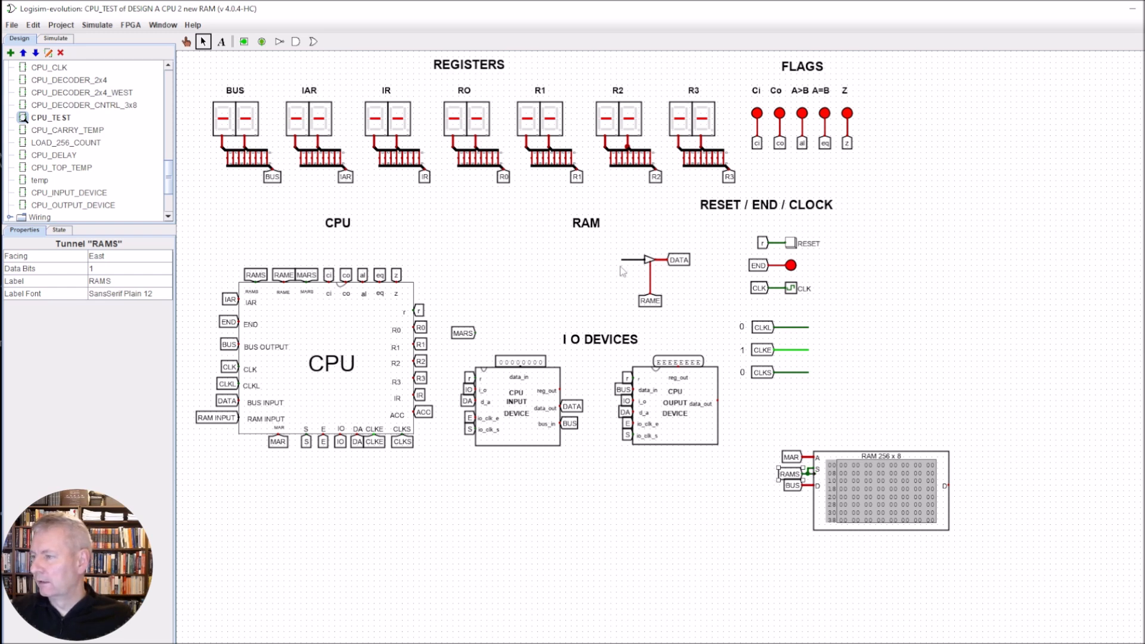
# - Move the buffer with its DATA and RAME tunnels to the D output of the relocated RAM
pyautogui.moveTo(605, 238); pyautogui.dragTo(722, 322)
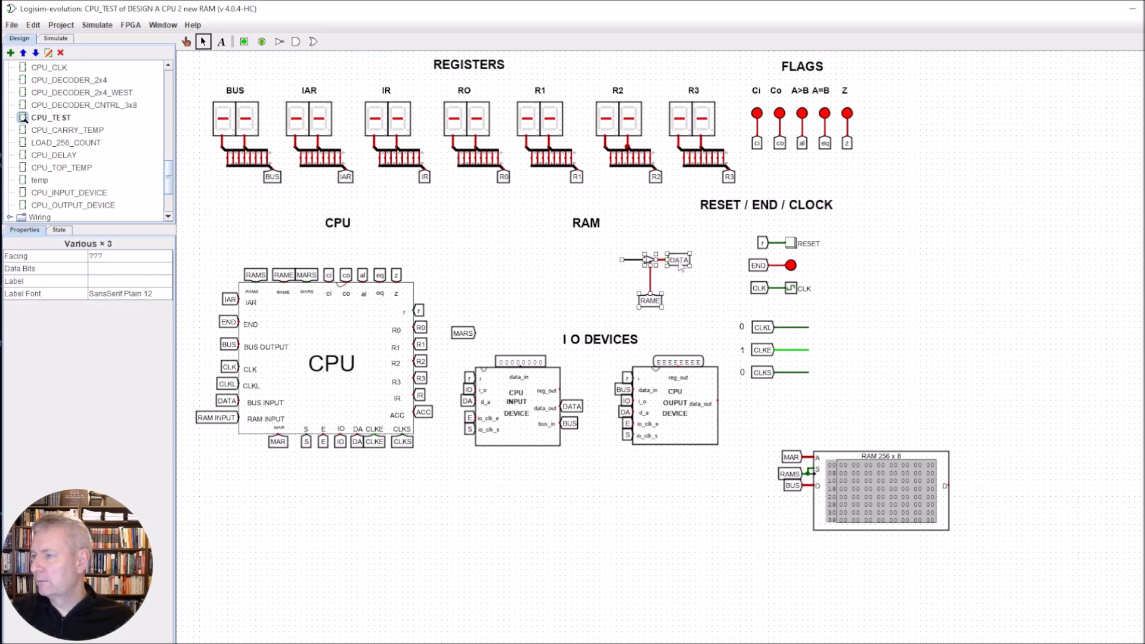
pyautogui.moveTo(680, 261); pyautogui.dragTo(1006, 485)
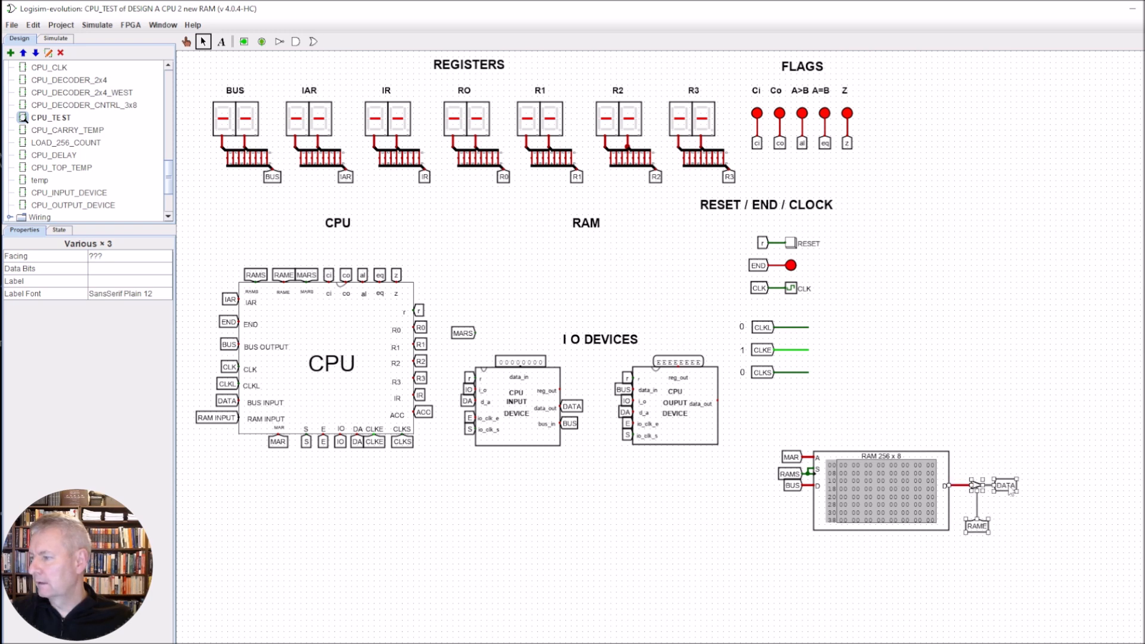
pyautogui.click(893, 587)
pyautogui.moveTo(768, 424); pyautogui.dragTo(1028, 583)
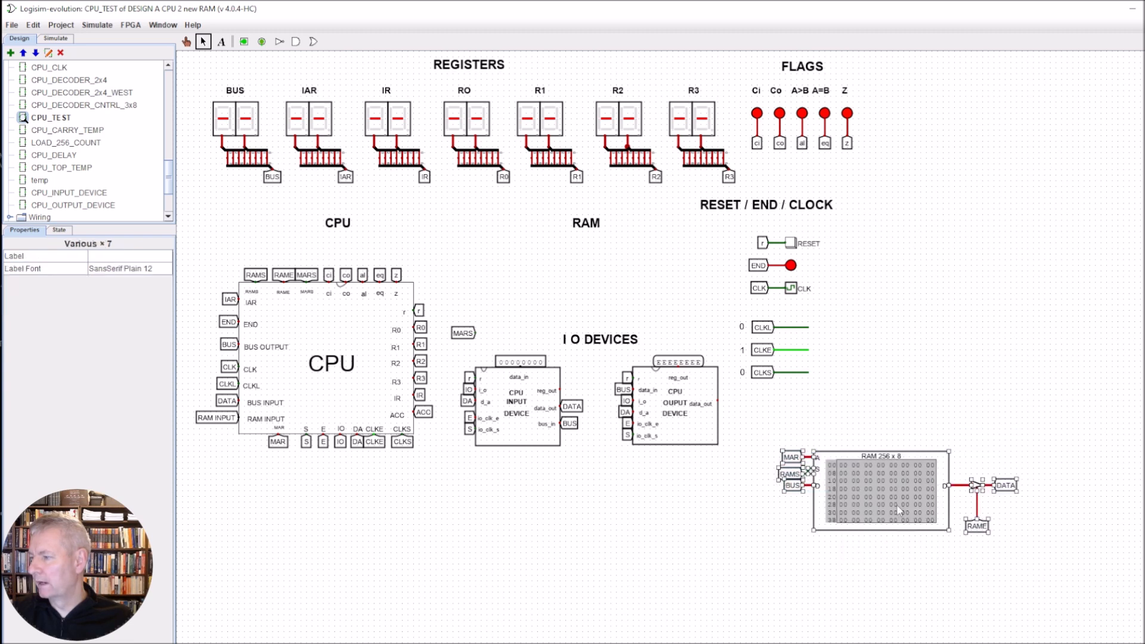
# - Delete the loose MARS tunnel and move the I O DEVICES heading with both device blocks down to make room for the RAM
pyautogui.click(460, 335)
pyautogui.press('Delete')
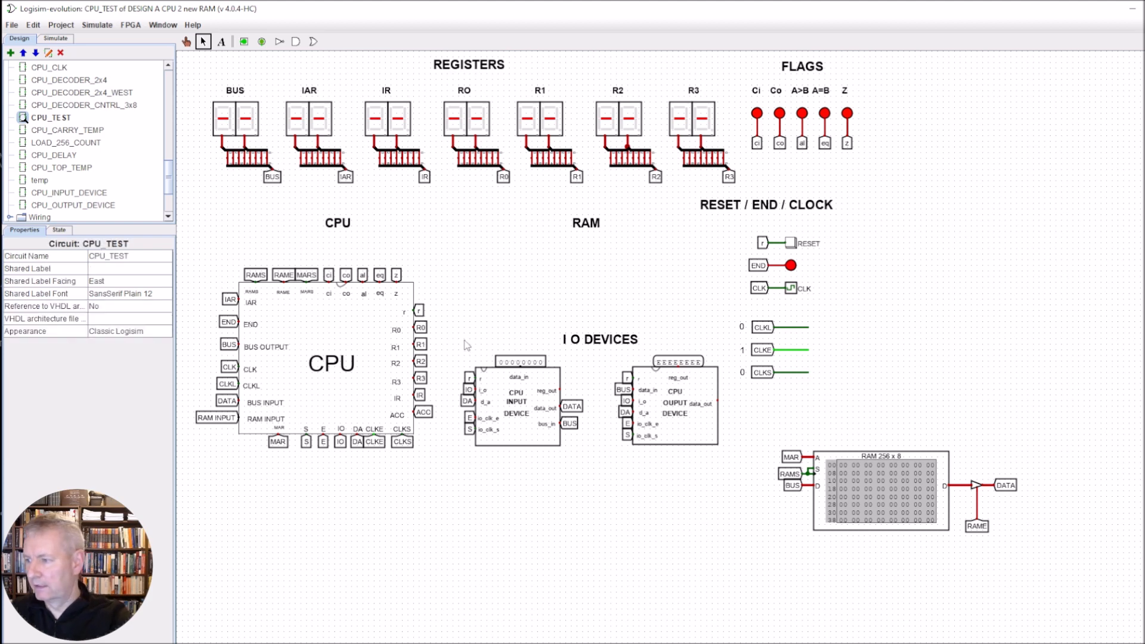
pyautogui.moveTo(458, 322); pyautogui.dragTo(722, 465)
pyautogui.moveTo(685, 406); pyautogui.dragTo(689, 464)
# - Move the RAM with its attached tunnels and output buffer into the space beneath the RAM heading
pyautogui.moveTo(763, 417); pyautogui.dragTo(935, 547)
pyautogui.moveTo(905, 468); pyautogui.dragTo(616, 304)
pyautogui.click(809, 454)
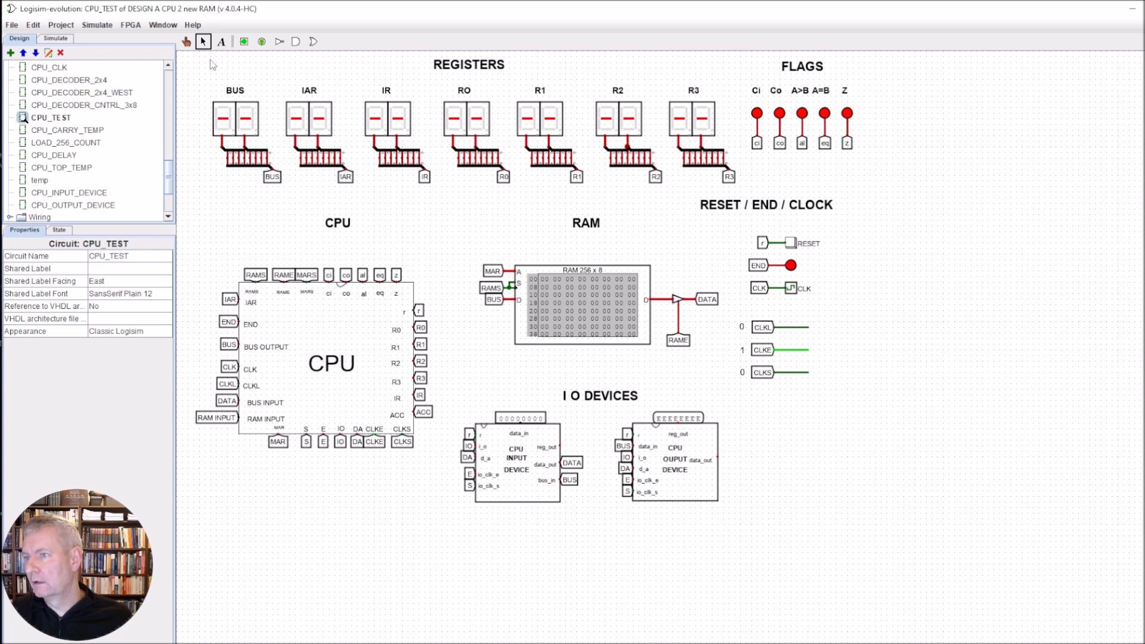
# - Trigger the RESET button in simulation and open the internals of the CPU subcircuit
pyautogui.click(186, 42)
pyautogui.click(791, 243)
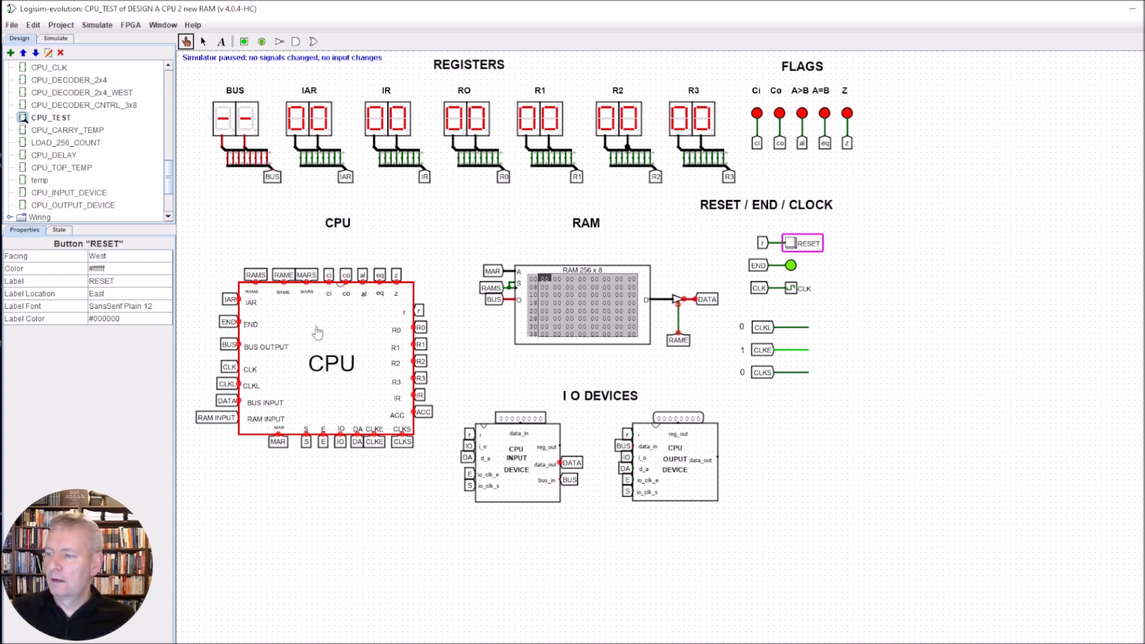
pyautogui.rightClick(334, 319)
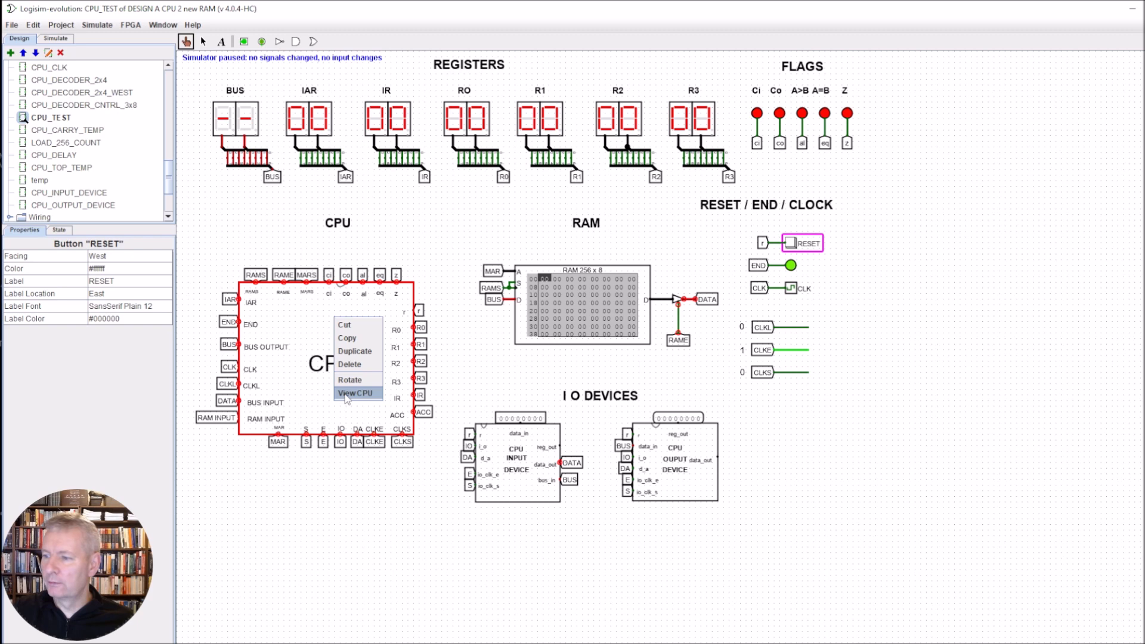
pyautogui.click(345, 396)
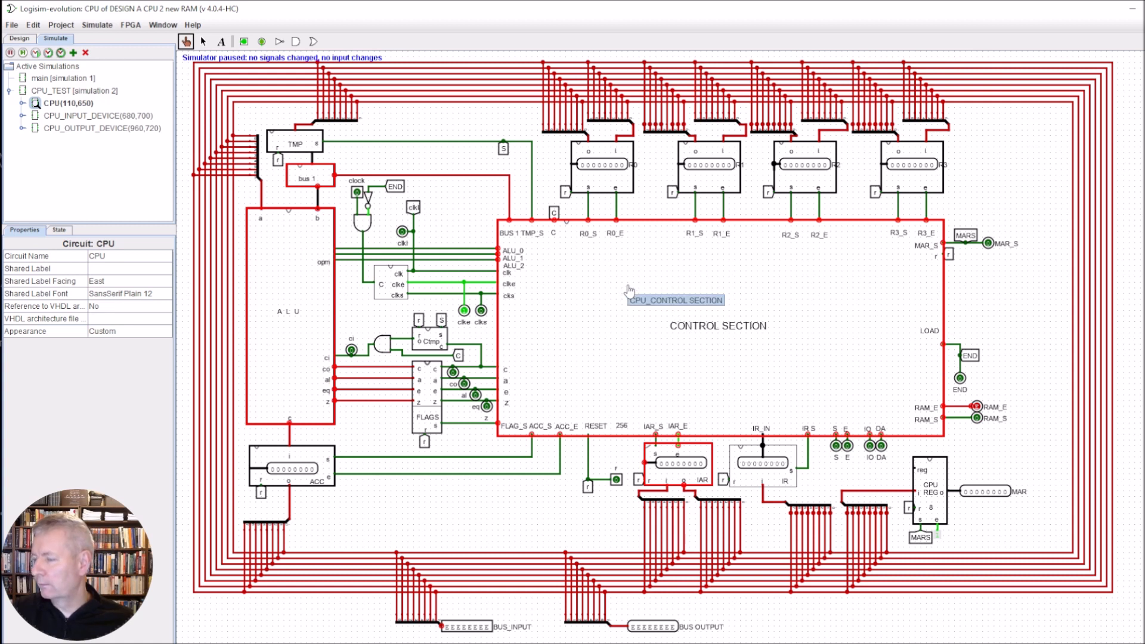
# - Open the CPU_STEPPER circuit inside the control section and wire the reset line to the second CPU MEM block
pyautogui.rightClick(628, 286)
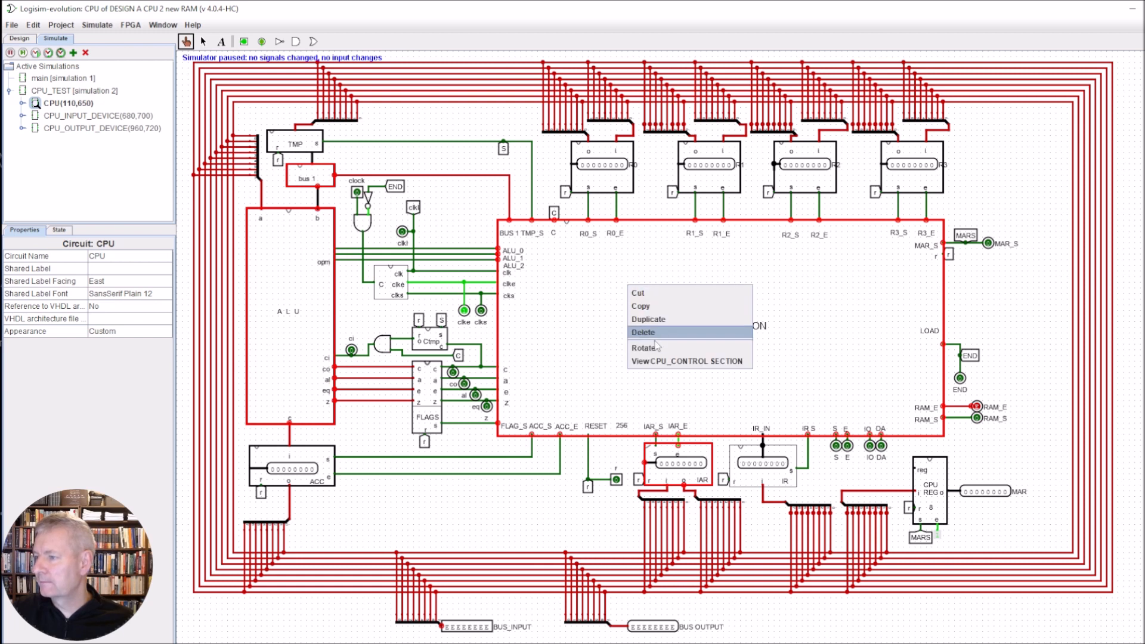
pyautogui.click(659, 363)
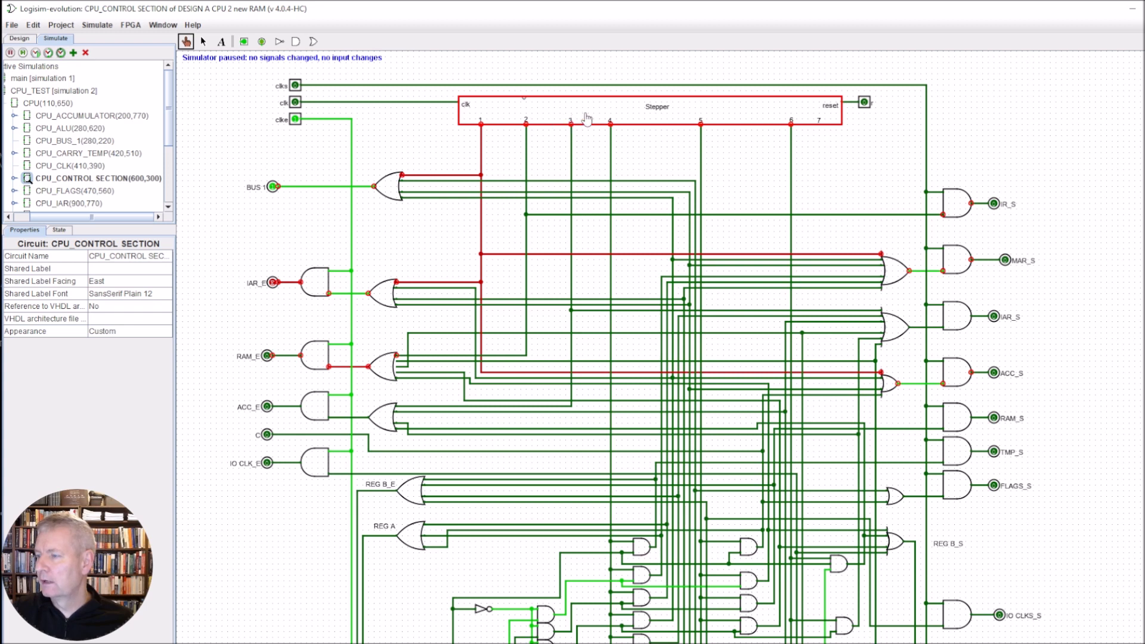
pyautogui.rightClick(586, 117)
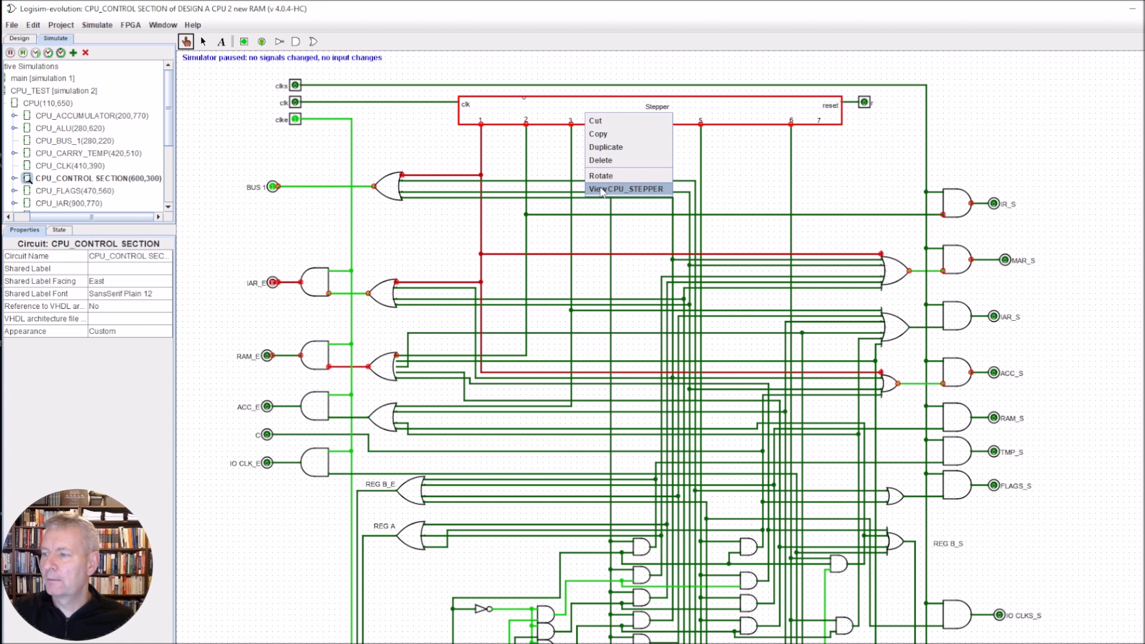
pyautogui.click(602, 189)
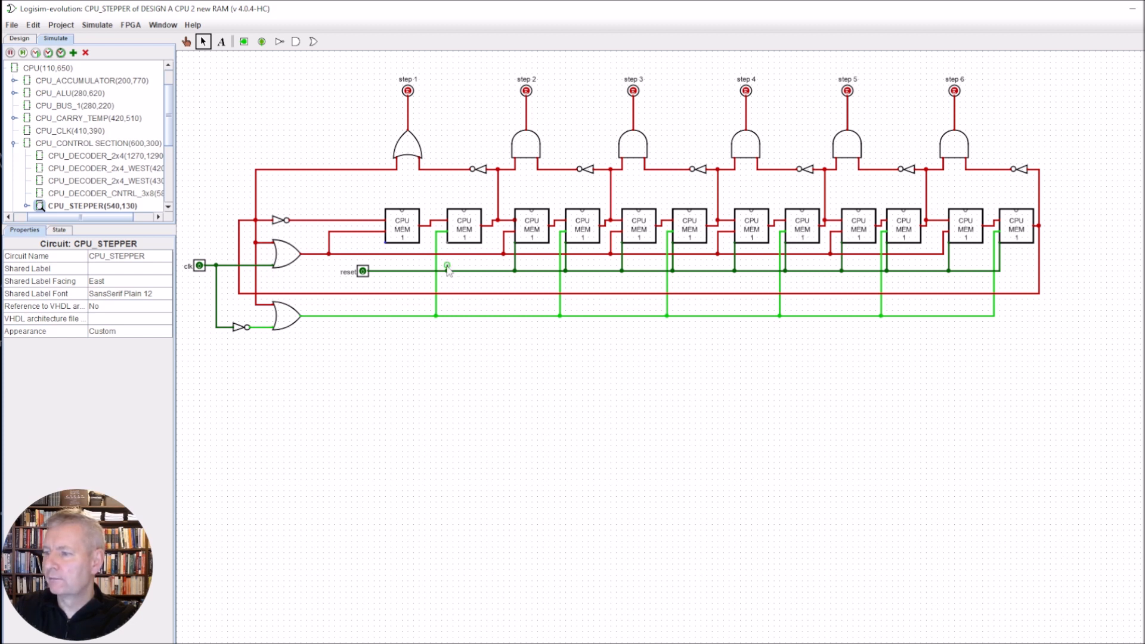
pyautogui.moveTo(447, 261); pyautogui.dragTo(446, 242)
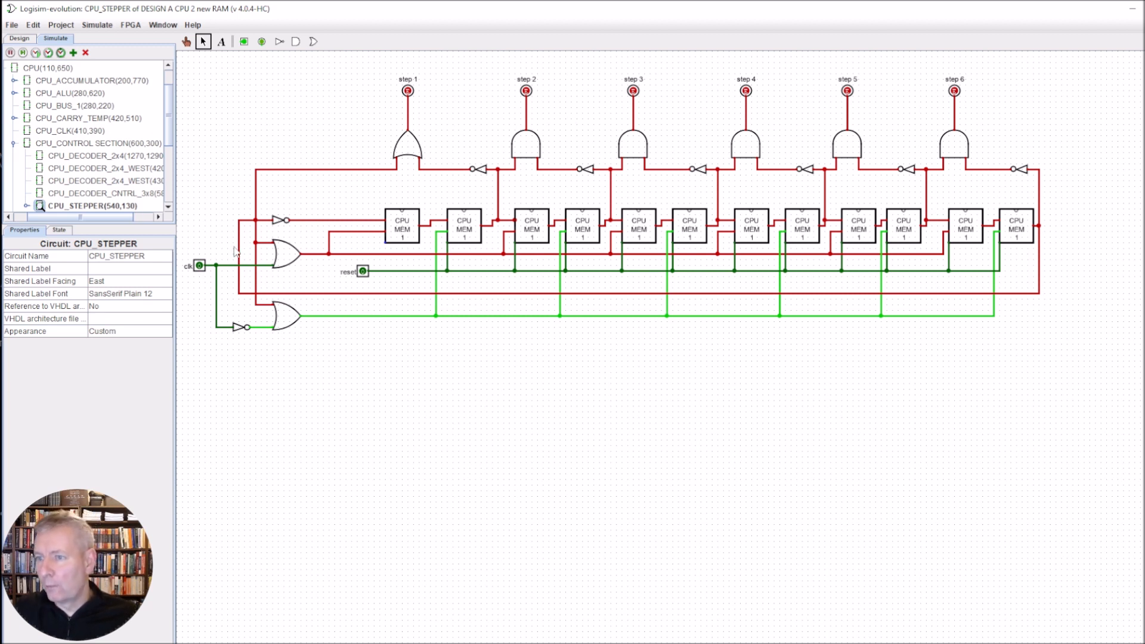
# - Return to CPU_TEST and go through the CPU block into its CPU_CONTROL SECTION circuit
pyautogui.click(19, 40)
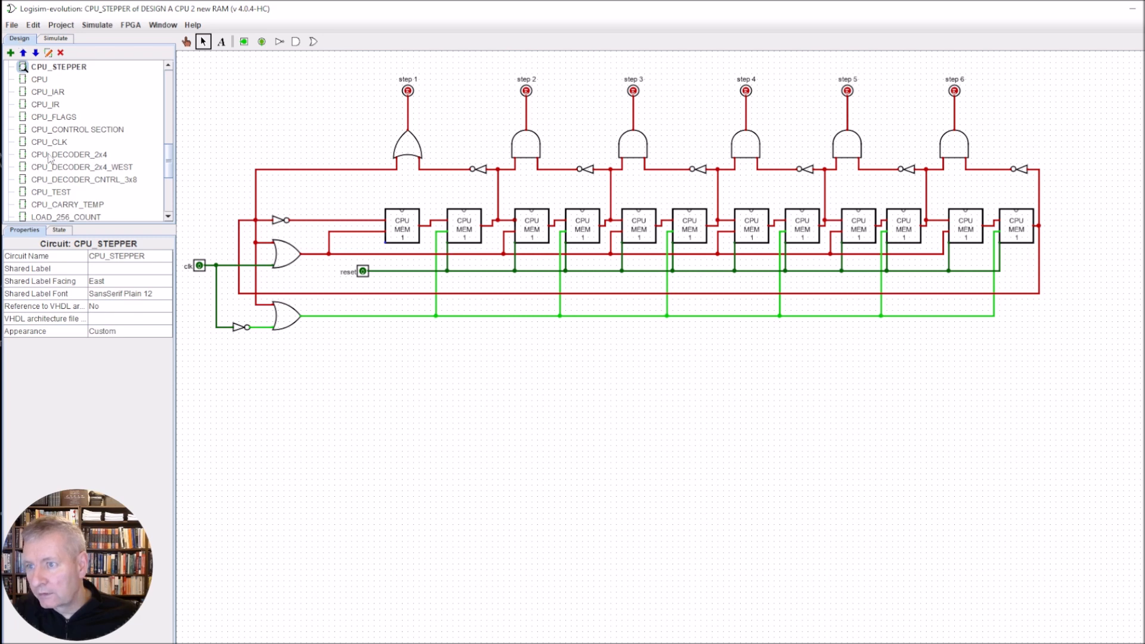
pyautogui.doubleClick(52, 192)
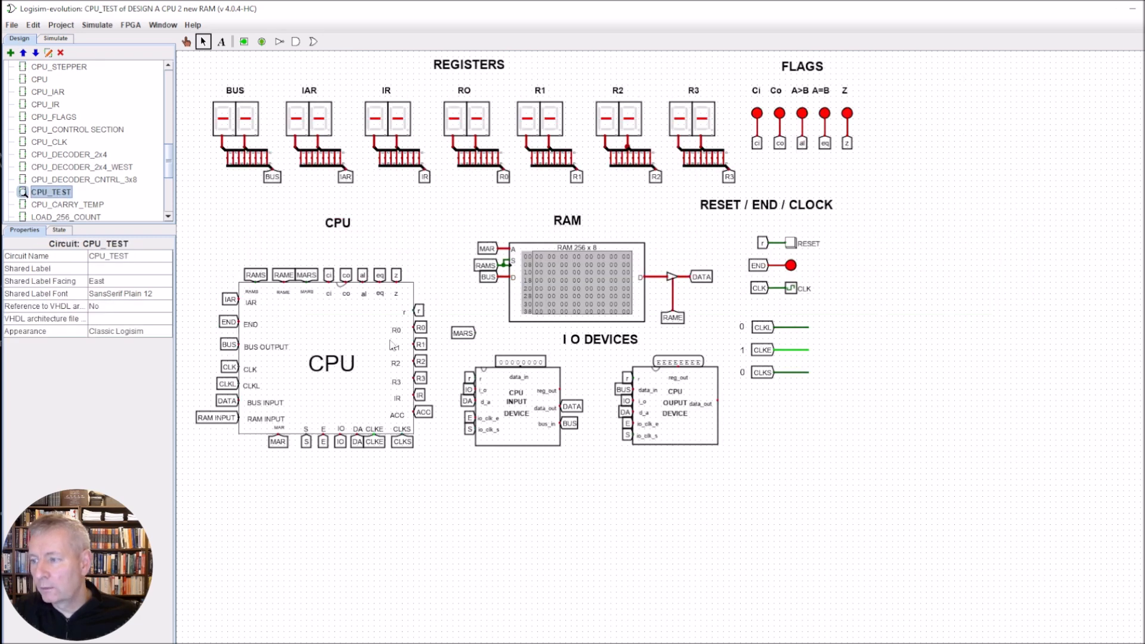
pyautogui.rightClick(352, 343)
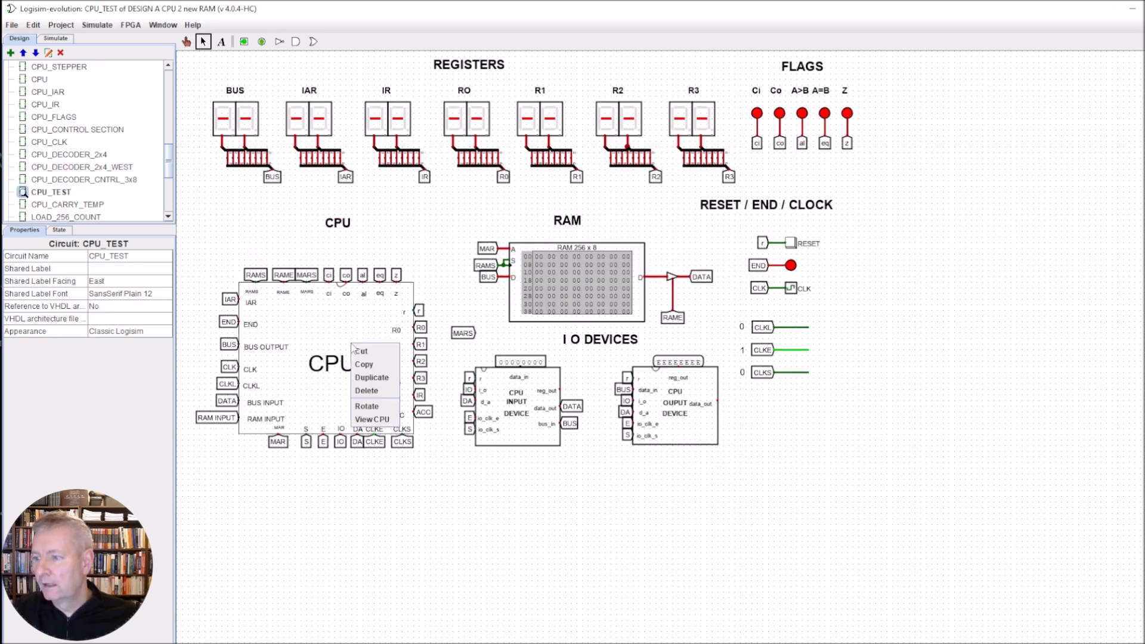
pyautogui.click(370, 420)
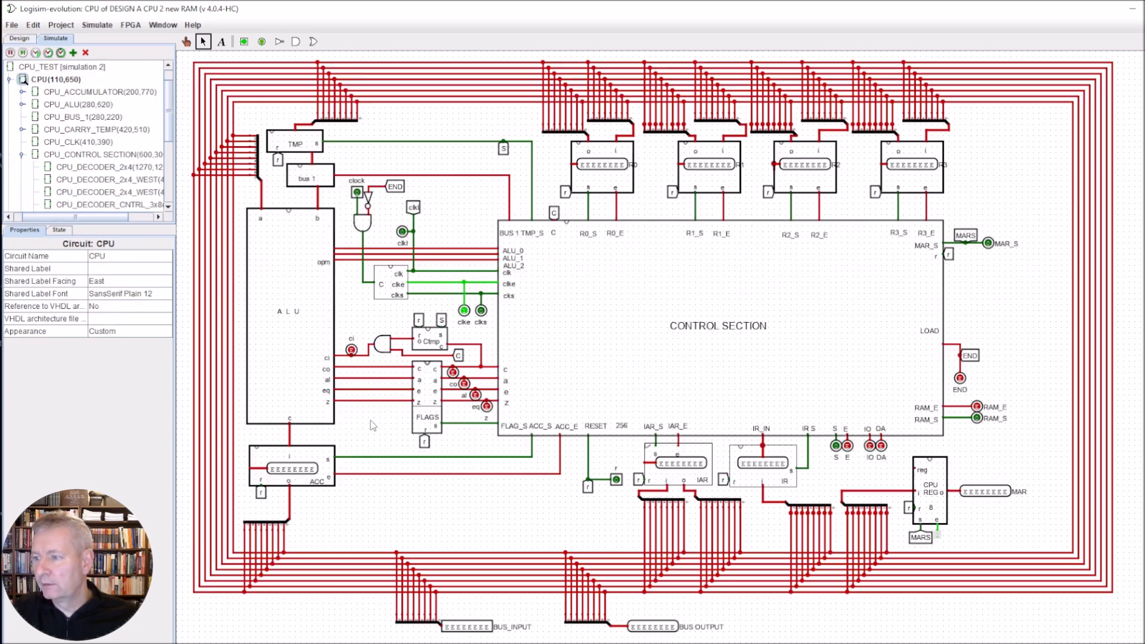
pyautogui.rightClick(604, 308)
pyautogui.click(625, 388)
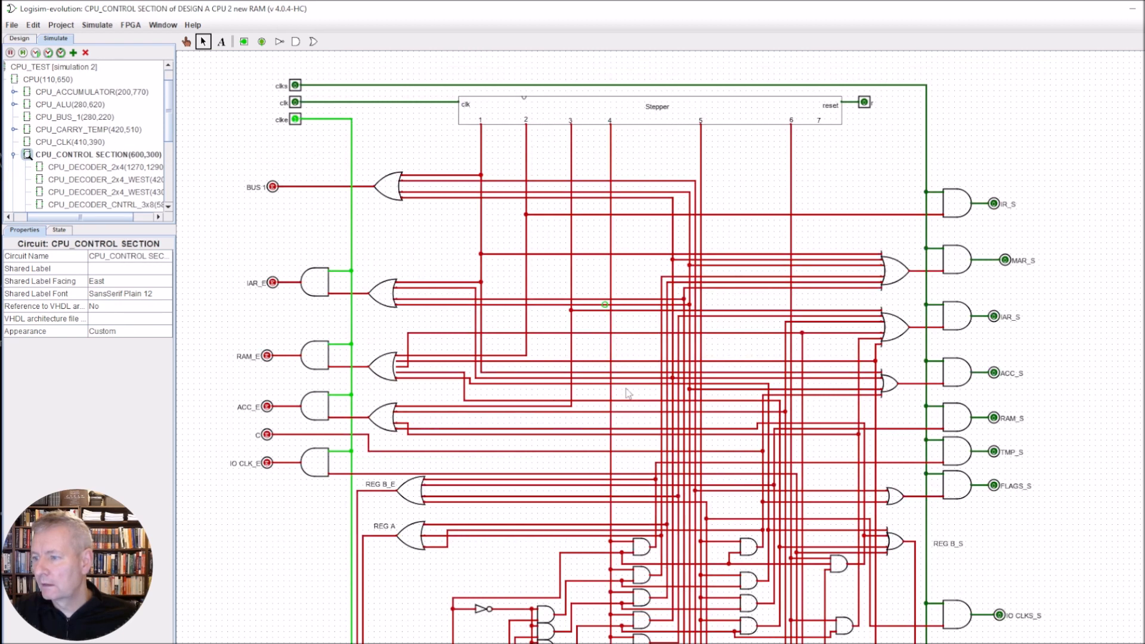
# - Inspect the Number Of Inputs setting and its available options for the OR gate feeding RAM_E
pyautogui.click(388, 373)
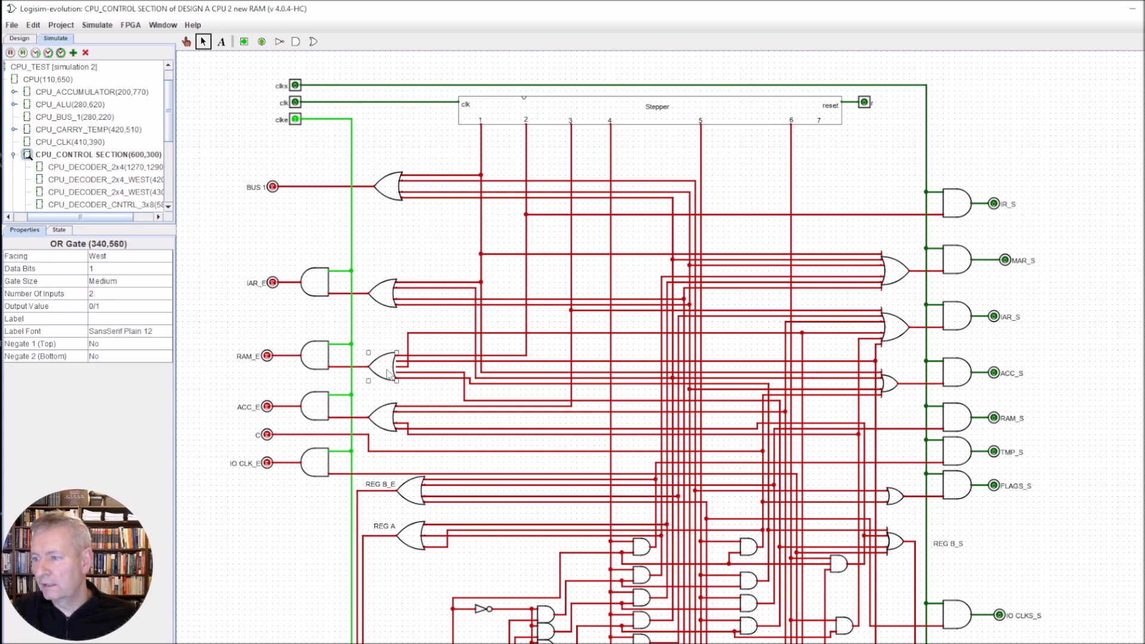
pyautogui.scroll(-3, 343, 452)
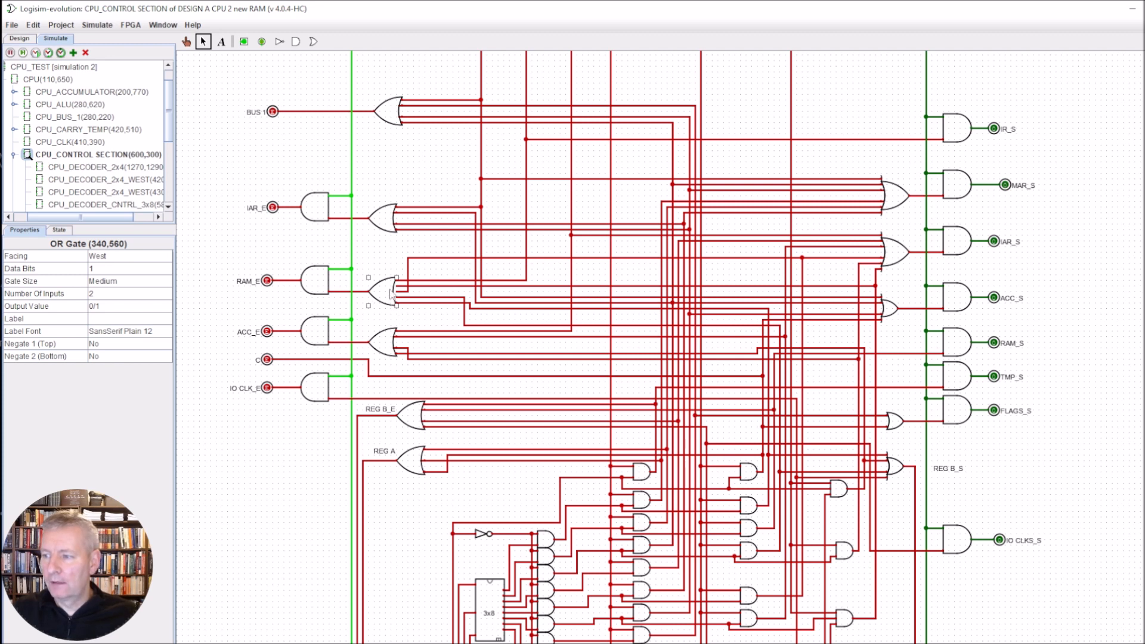
pyautogui.click(98, 294)
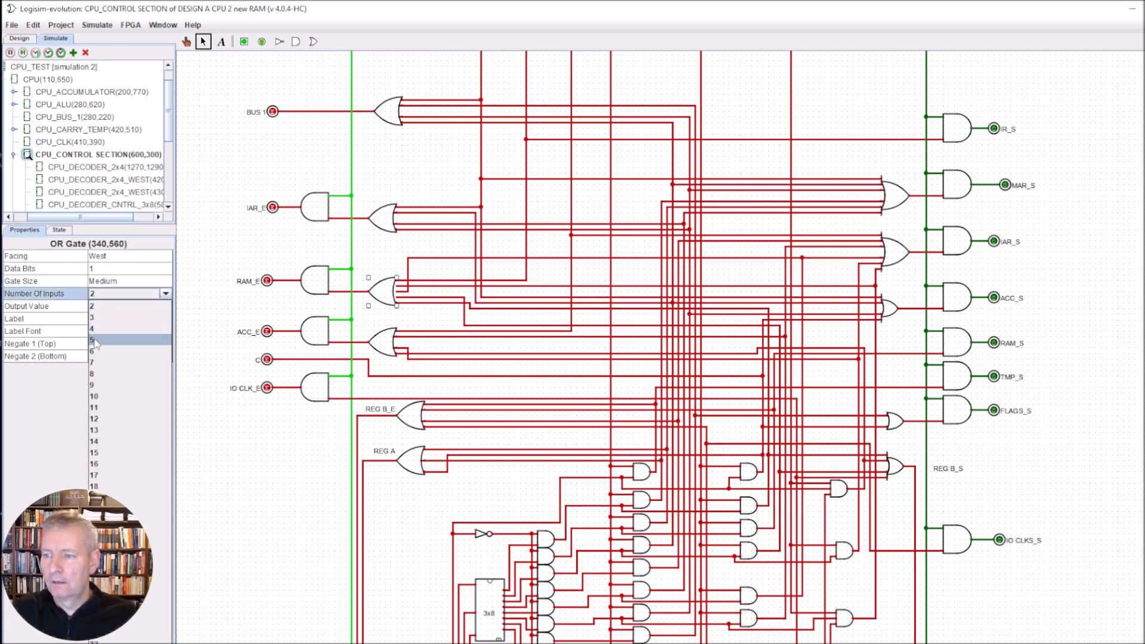
pyautogui.click(72, 296)
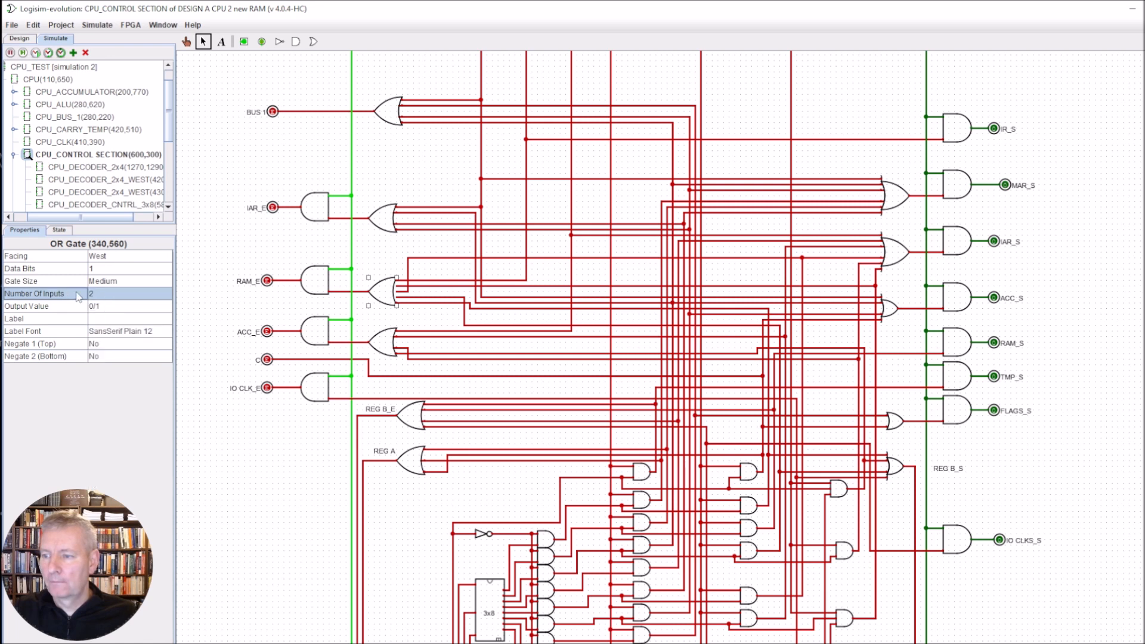
pyautogui.click(230, 270)
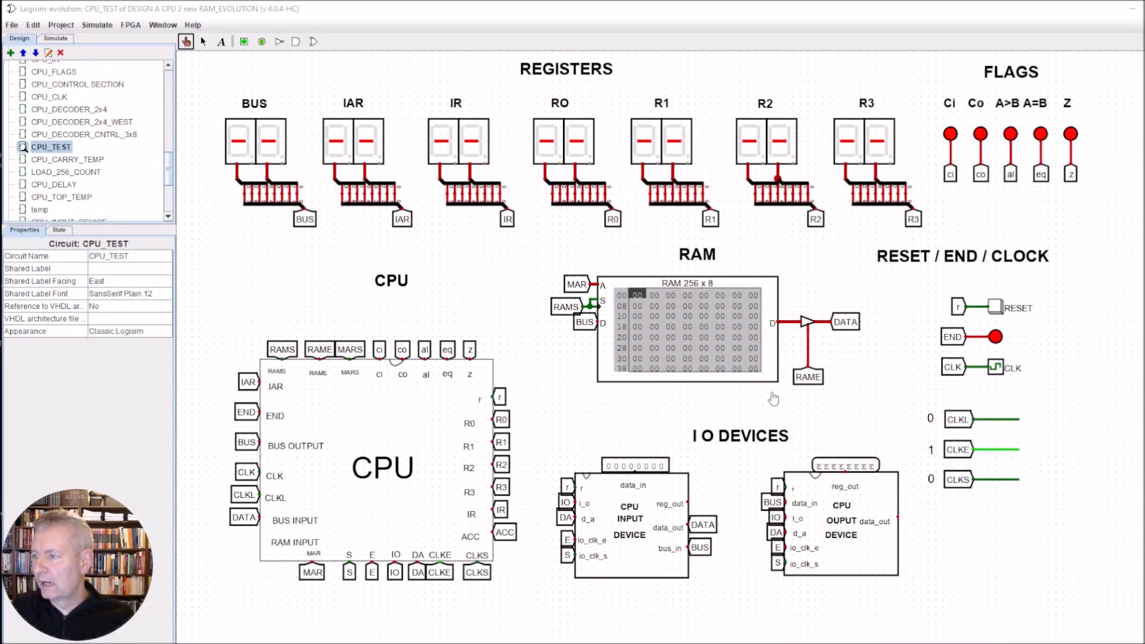
# - In the RAM_EVOLUTION design, open the CPU's control section and check the properties of the OR gate feeding RAM_E
pyautogui.rightClick(374, 400)
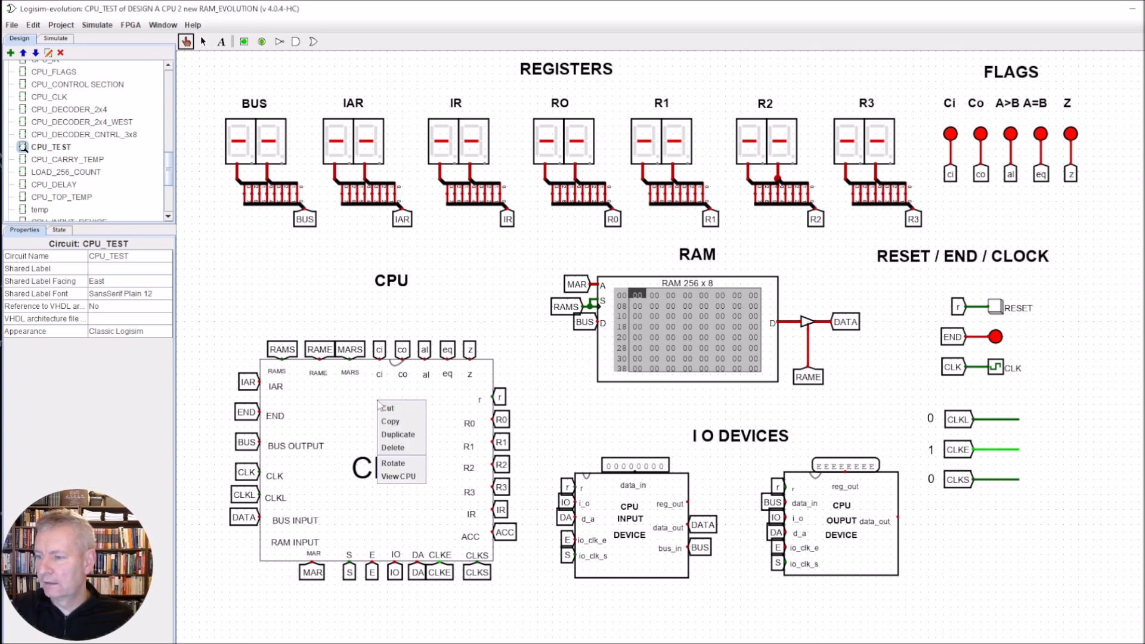
pyautogui.click(392, 483)
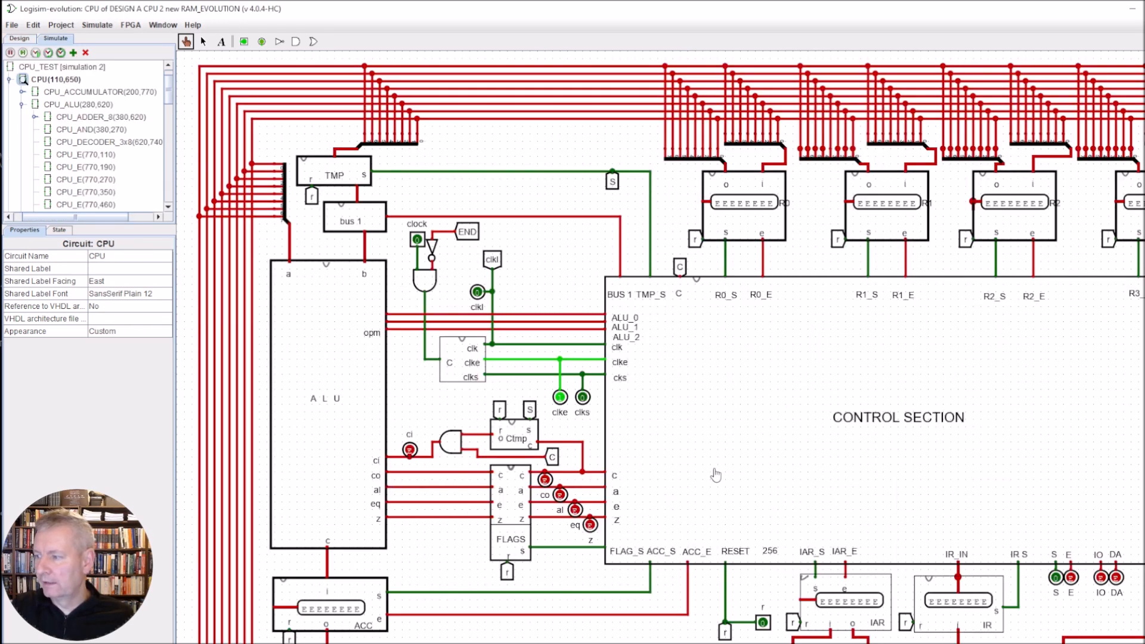
pyautogui.rightClick(767, 377)
pyautogui.click(792, 453)
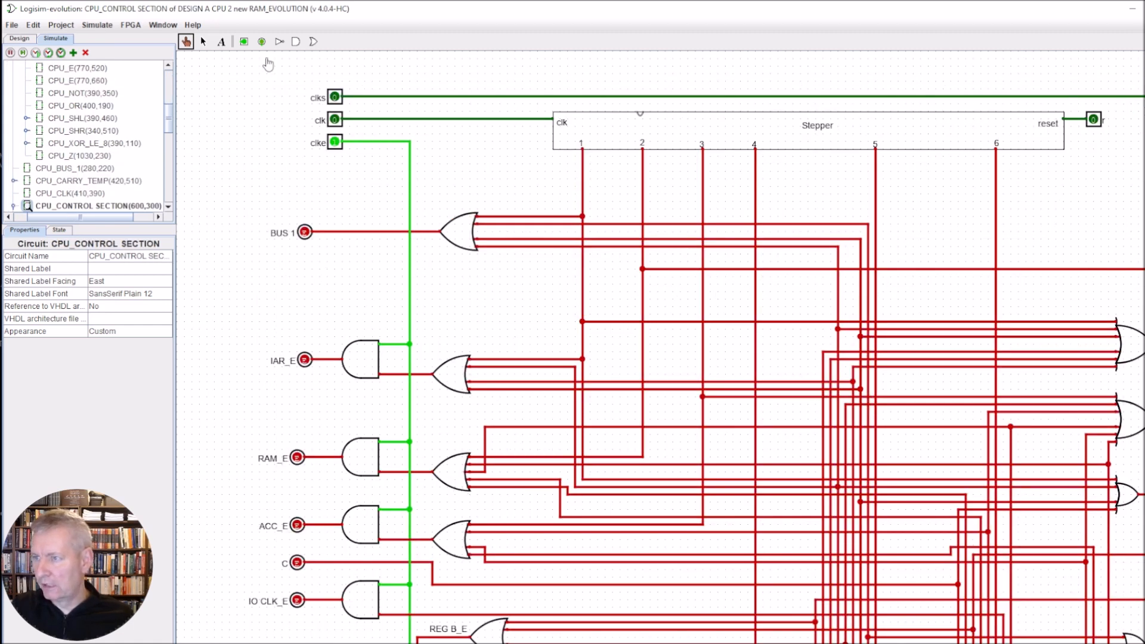
pyautogui.click(203, 42)
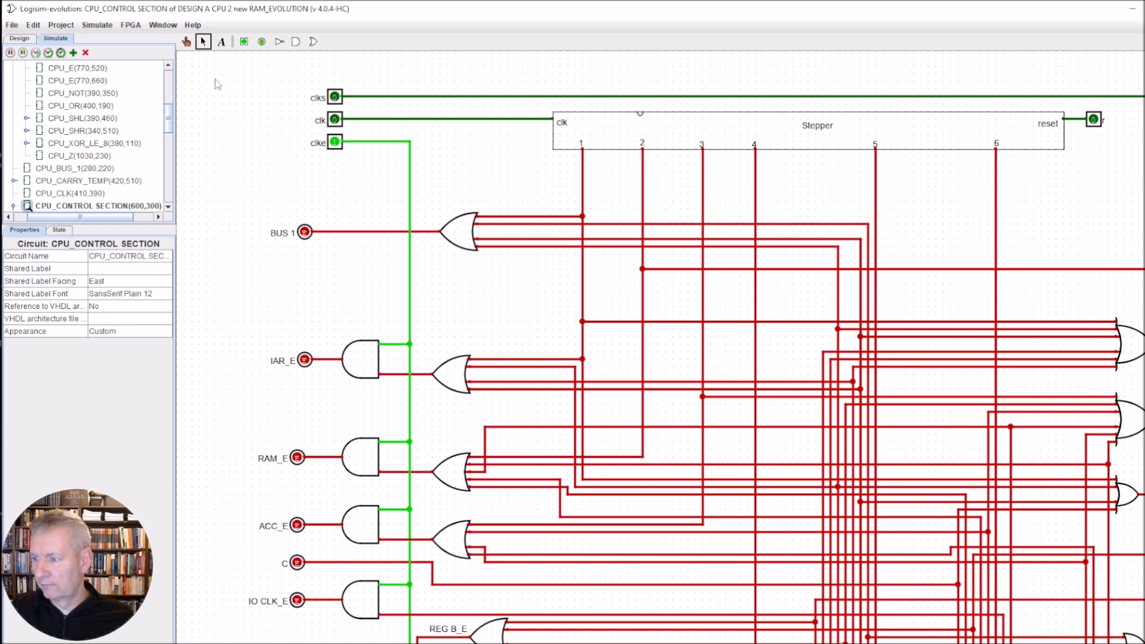
pyautogui.click(448, 476)
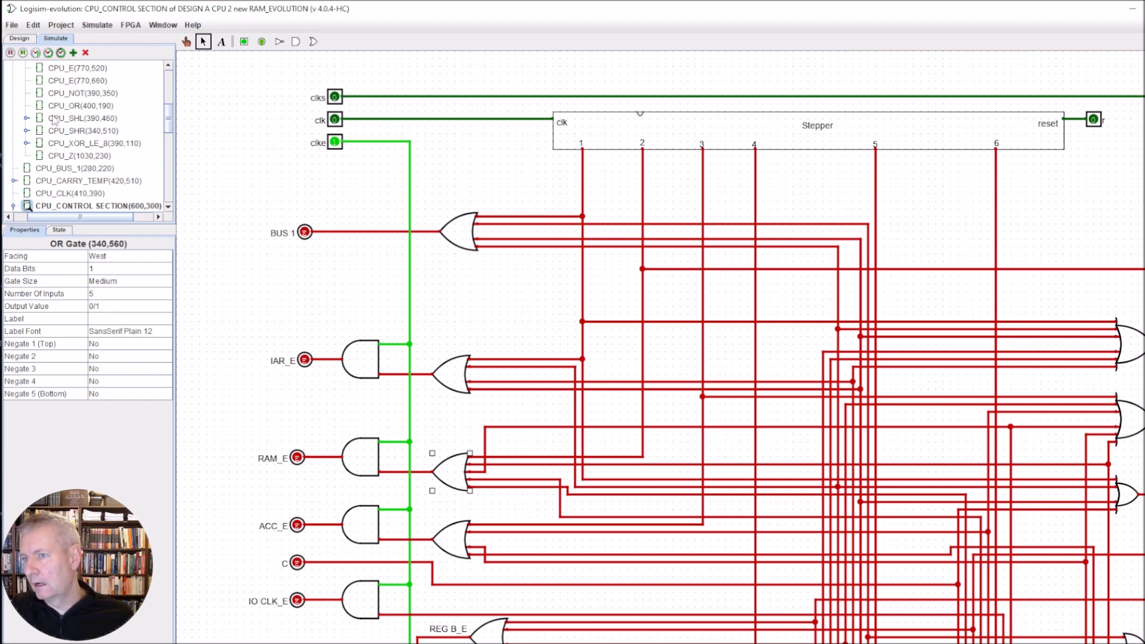
pyautogui.click(23, 39)
pyautogui.click(51, 147)
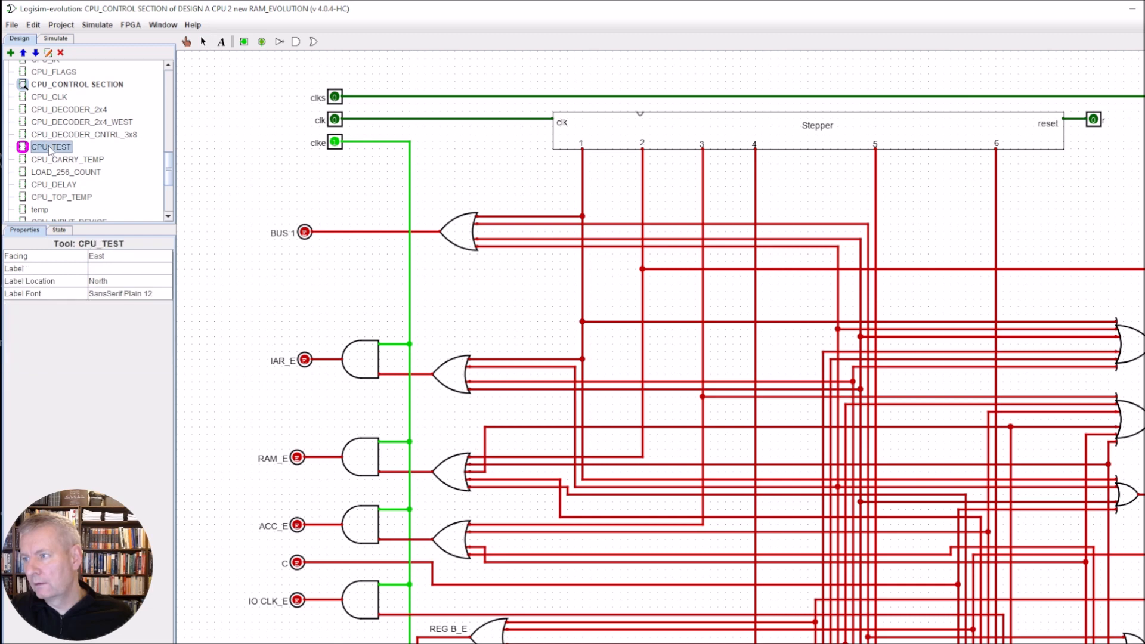
pyautogui.click(203, 41)
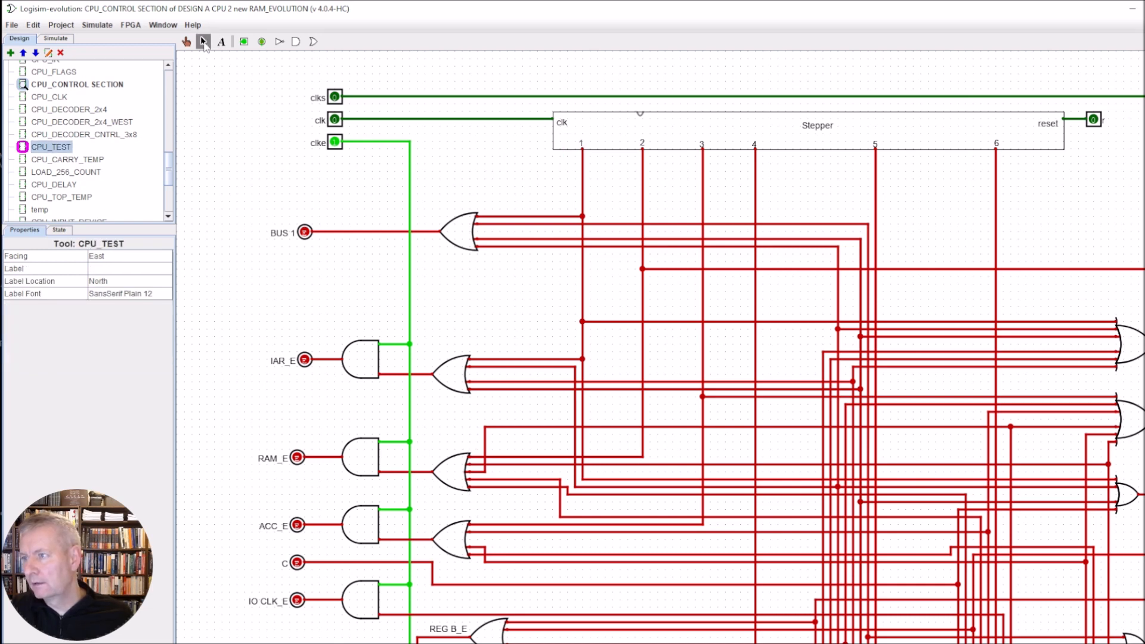
# - Open the Stepper block of the control section and view the internals of its first CPU STEP MEM cell
pyautogui.rightClick(666, 135)
pyautogui.click(691, 213)
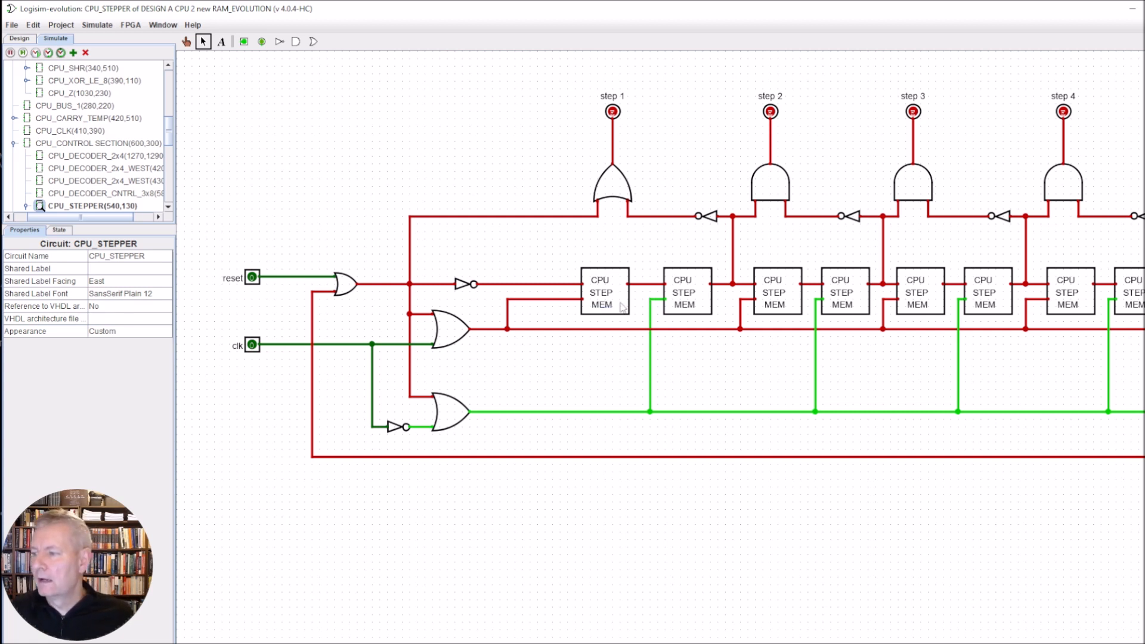
pyautogui.rightClick(612, 304)
pyautogui.click(631, 378)
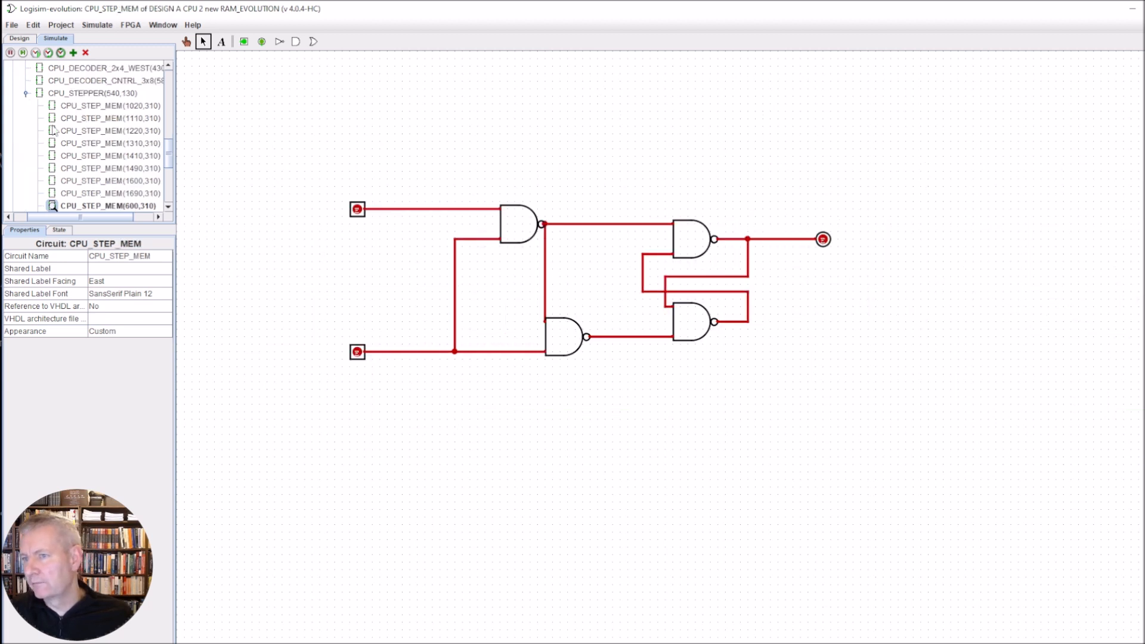
# - Go back to CPU_TEST and reopen the CPU_CONTROL SECTION circuit through the CPU block
pyautogui.click(18, 38)
pyautogui.click(54, 147)
pyautogui.doubleClick(55, 148)
pyautogui.rightClick(406, 423)
pyautogui.click(435, 504)
pyautogui.rightClick(701, 338)
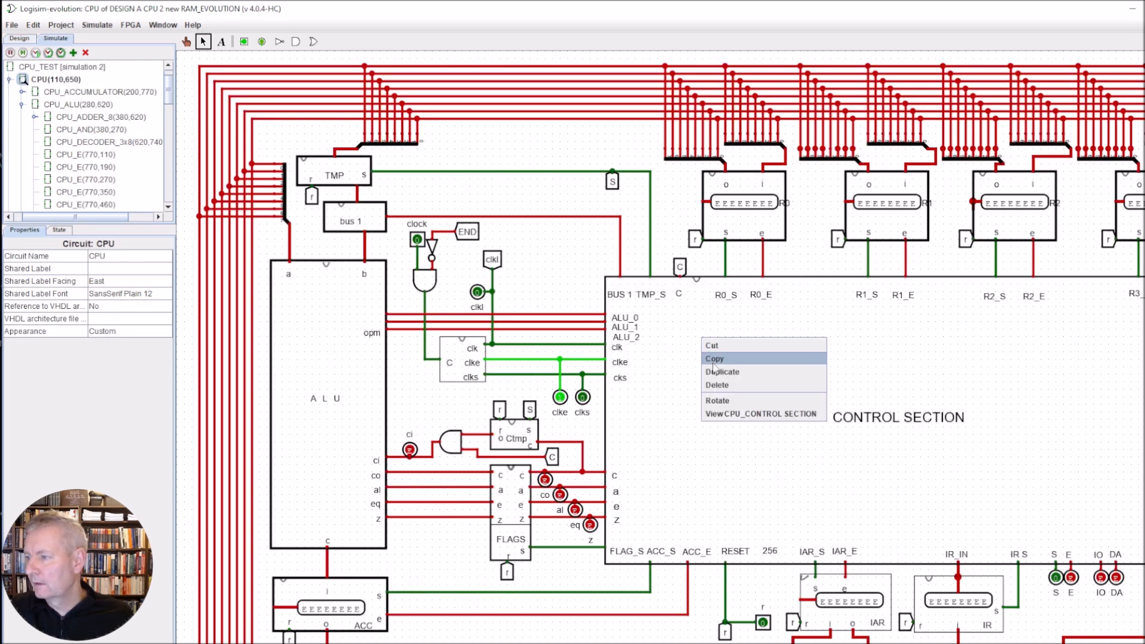
pyautogui.click(723, 415)
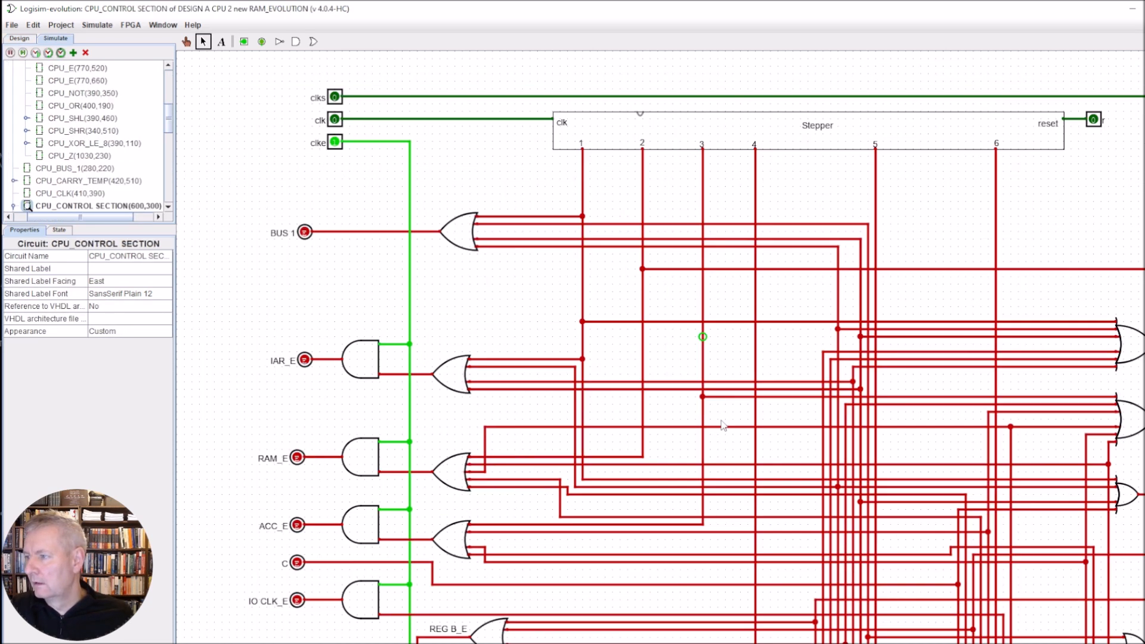
# - Open the control section's Stepper block and examine its whole circuit from step 1 to step 6
pyautogui.rightClick(671, 136)
pyautogui.click(692, 209)
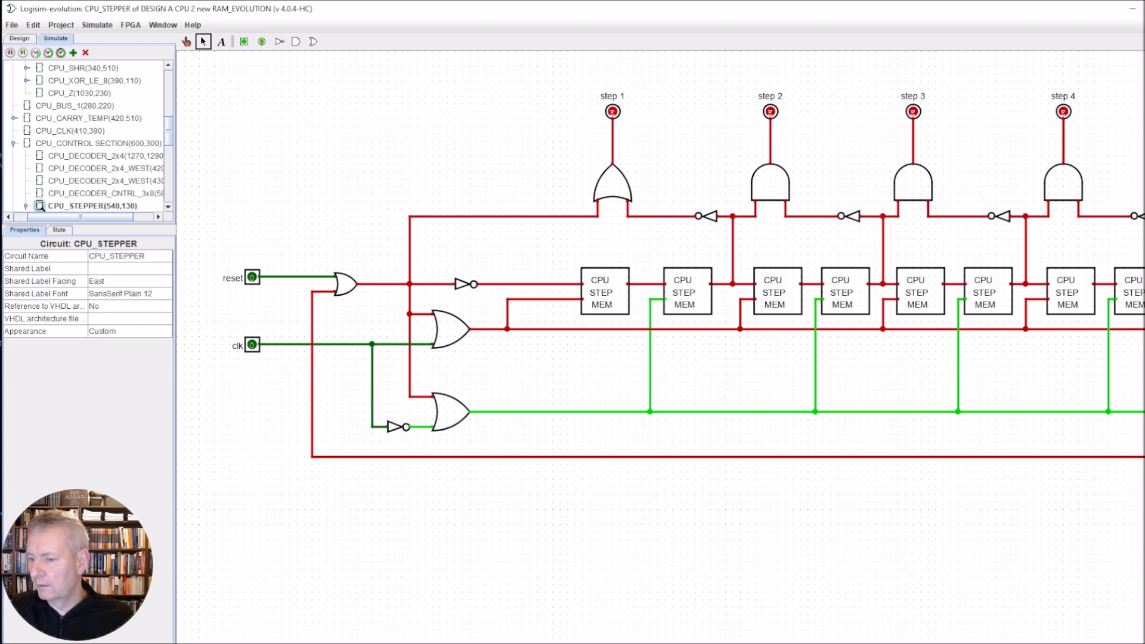
pyautogui.scroll(-2, 686, 490)
pyautogui.scroll(1, 685, 490)
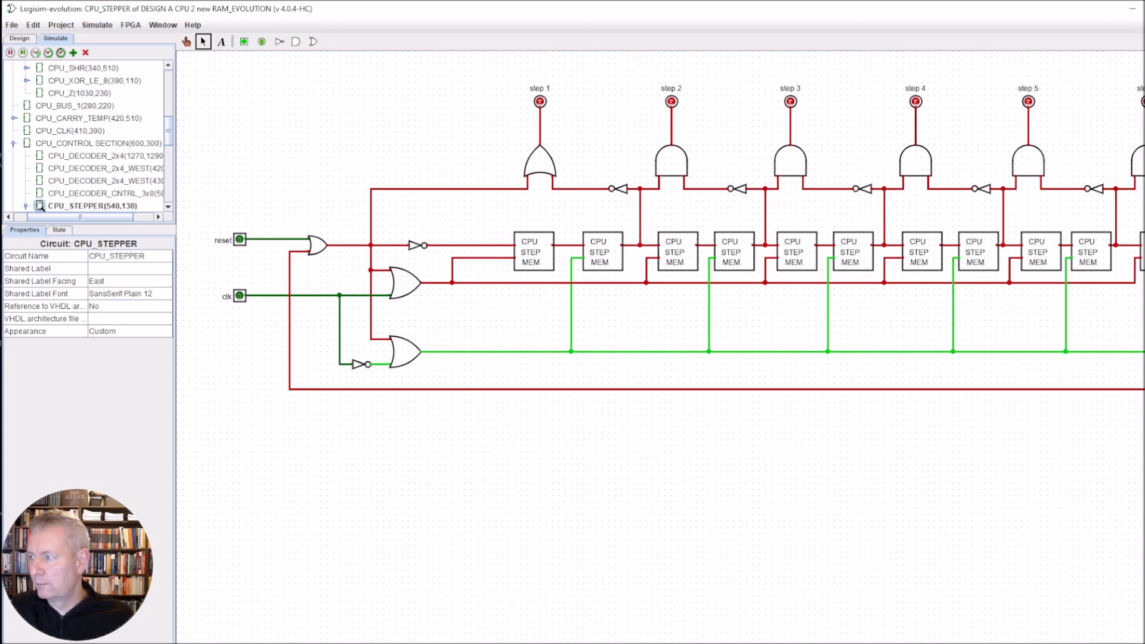
pyautogui.scroll(-1, 660, 347)
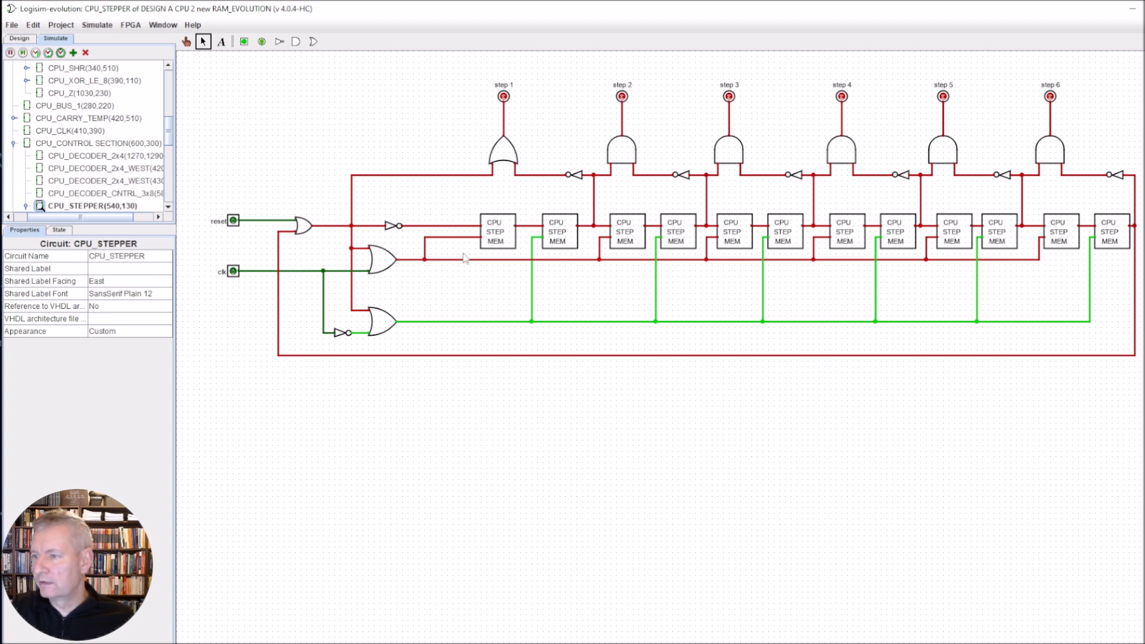
# - Return to CPU_TEST and review the captured XML Error about missing Ground components in the Snipping Tool, then minimize it
pyautogui.click(21, 39)
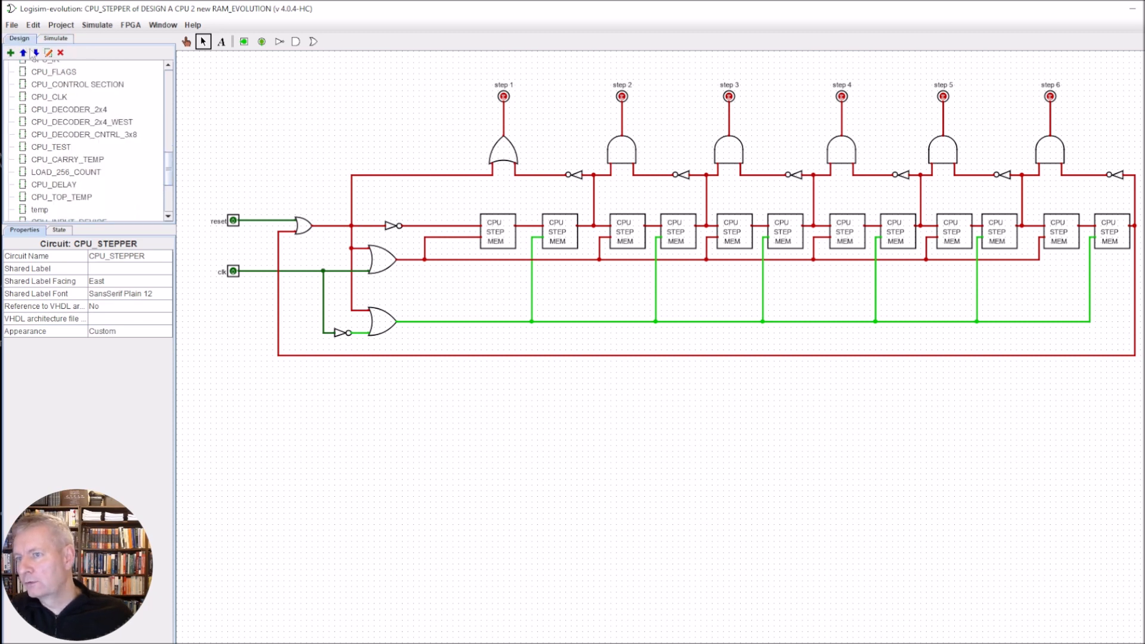
pyautogui.doubleClick(48, 147)
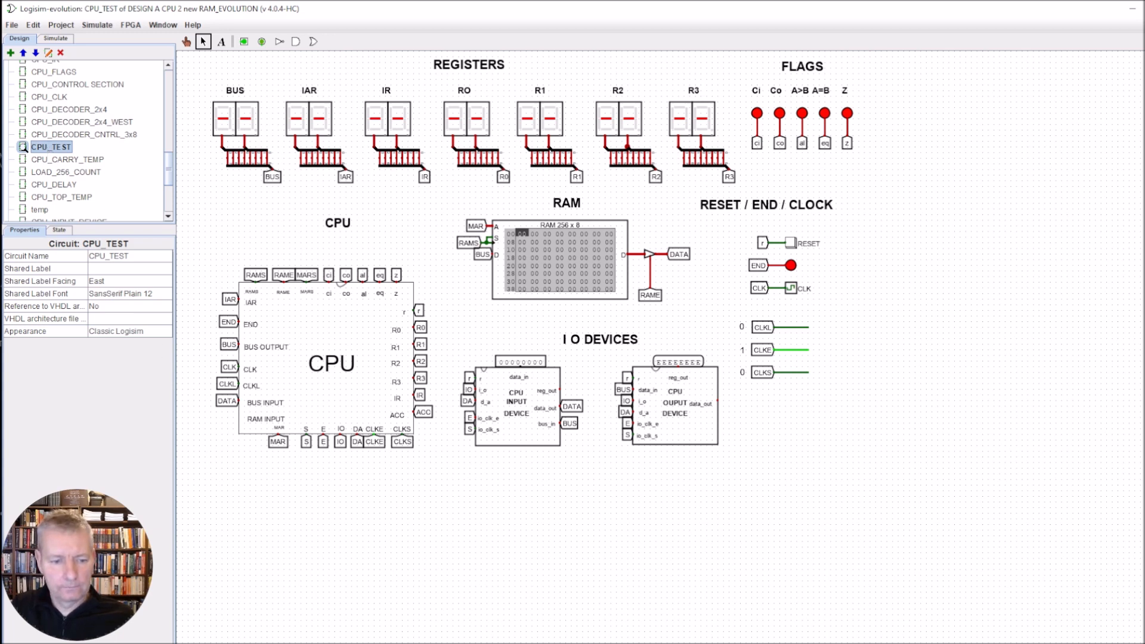
pyautogui.hotkey('alt', 'Tab')
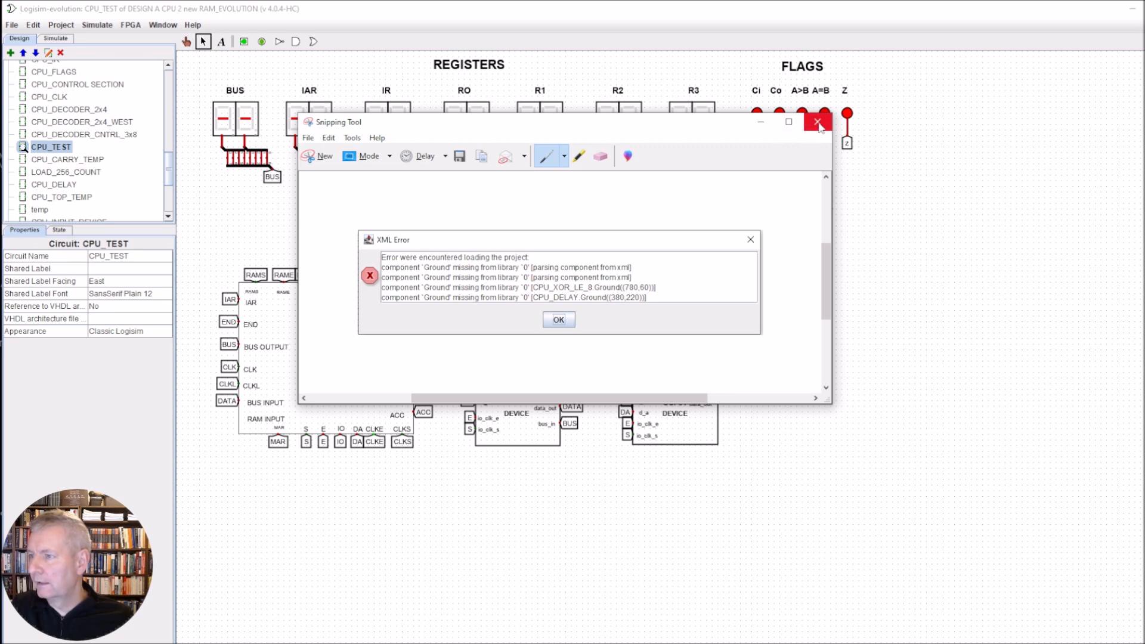
pyautogui.click(761, 127)
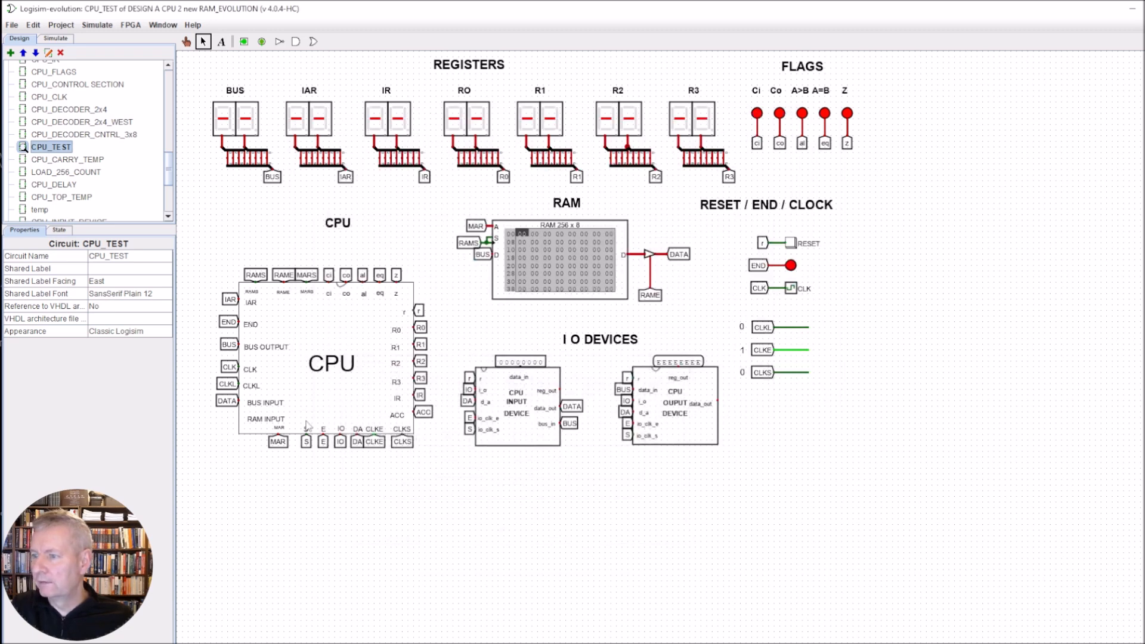
# - Open the CPU's ALU and view the internals of its CPU_XOR_LE_8 block
pyautogui.rightClick(305, 359)
pyautogui.click(314, 434)
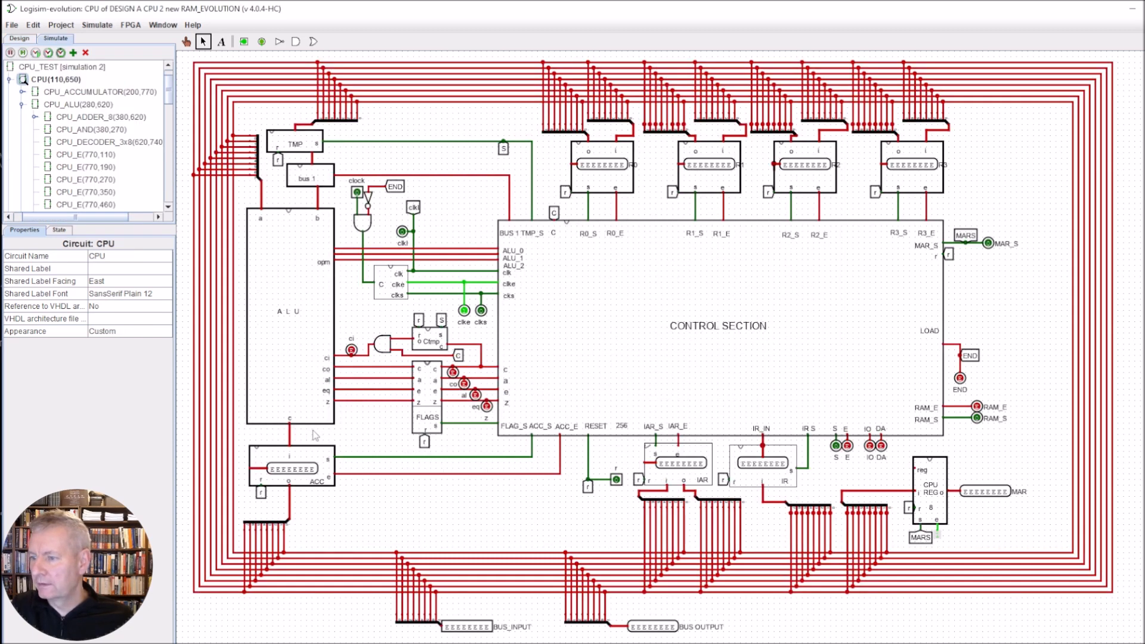
pyautogui.rightClick(304, 322)
pyautogui.click(323, 392)
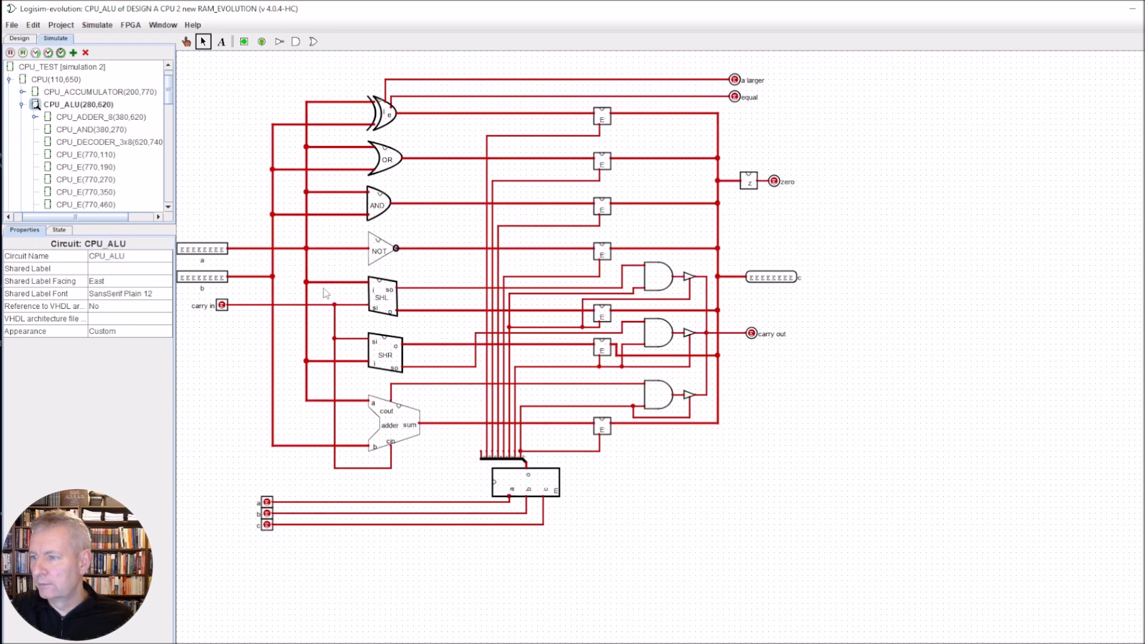
pyautogui.rightClick(389, 119)
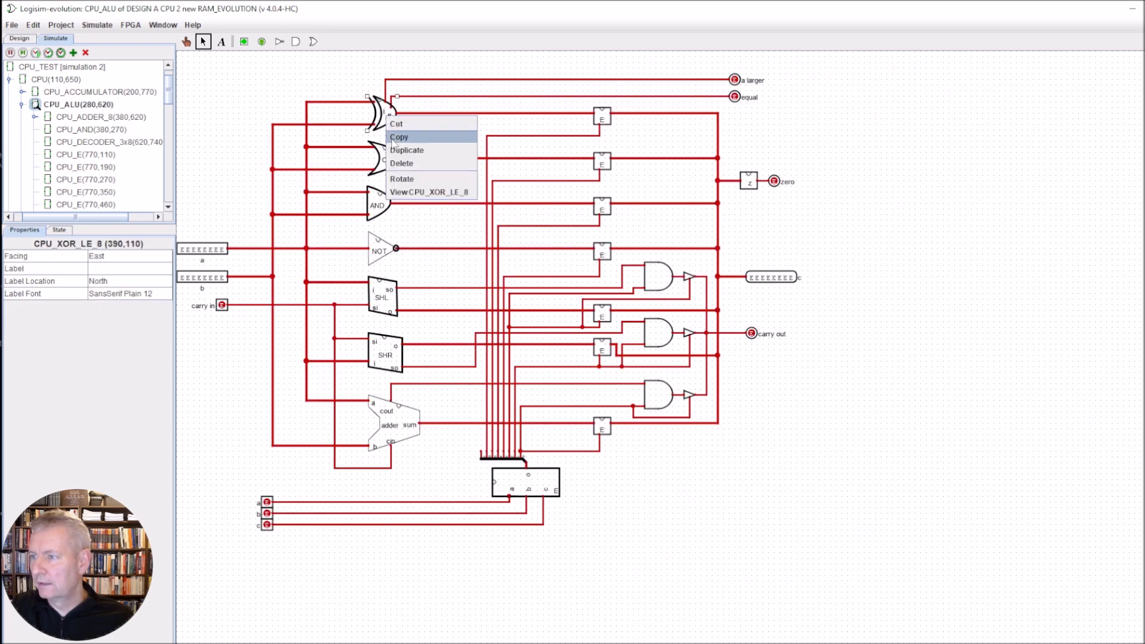
pyautogui.click(406, 195)
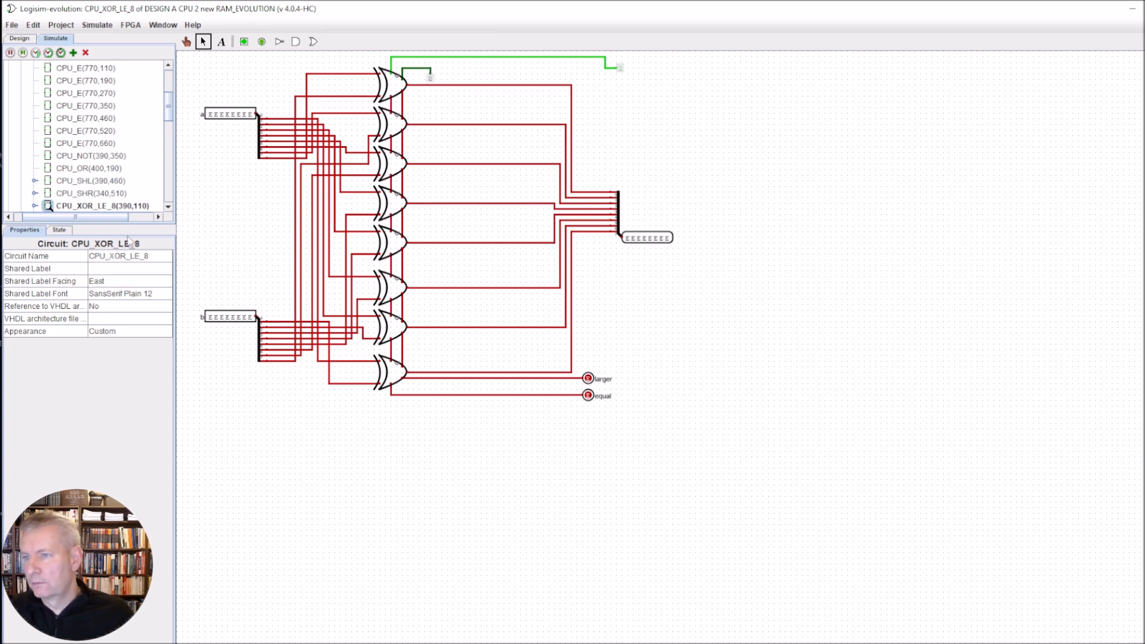
# - Go back to CPU_TEST and reopen the ALU circuit through the CPU block
pyautogui.click(22, 40)
pyautogui.doubleClick(62, 149)
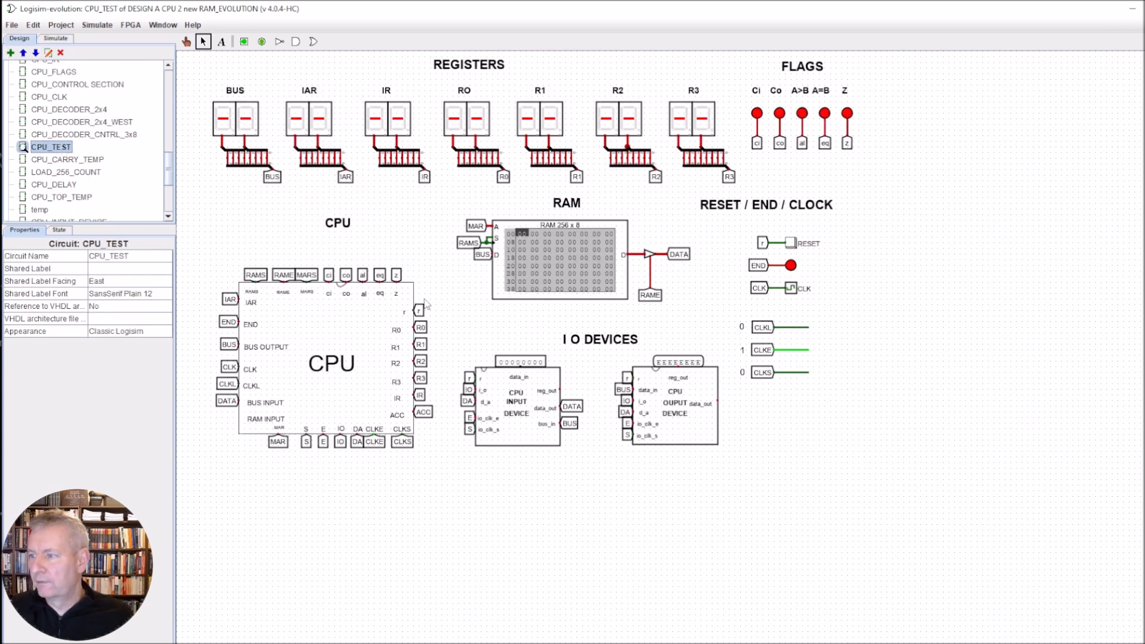
pyautogui.rightClick(362, 337)
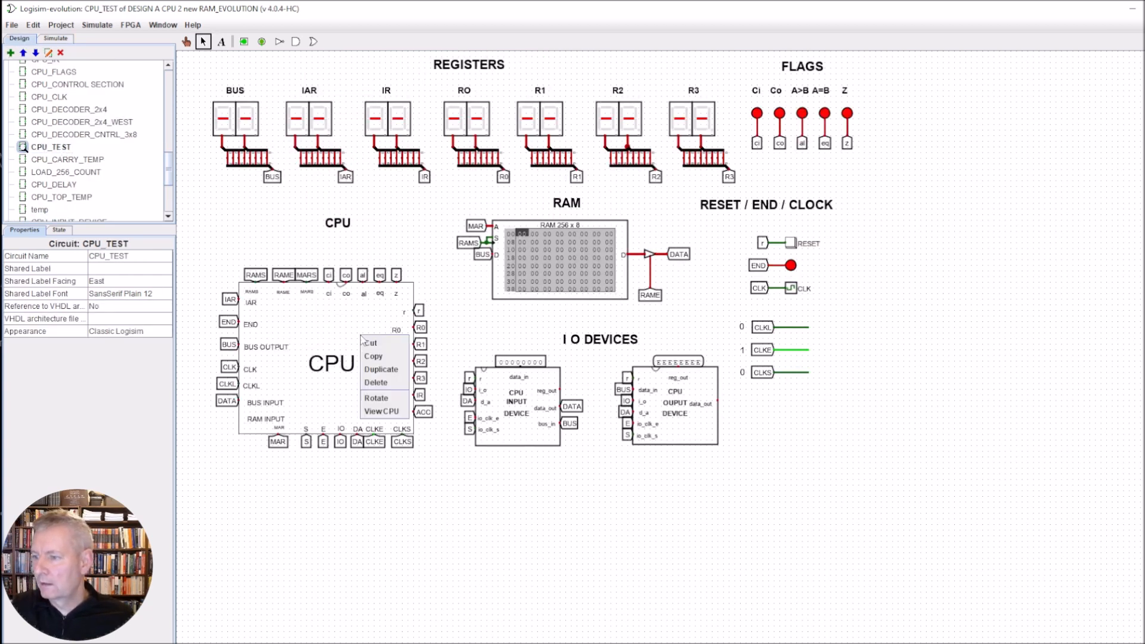
pyautogui.click(388, 410)
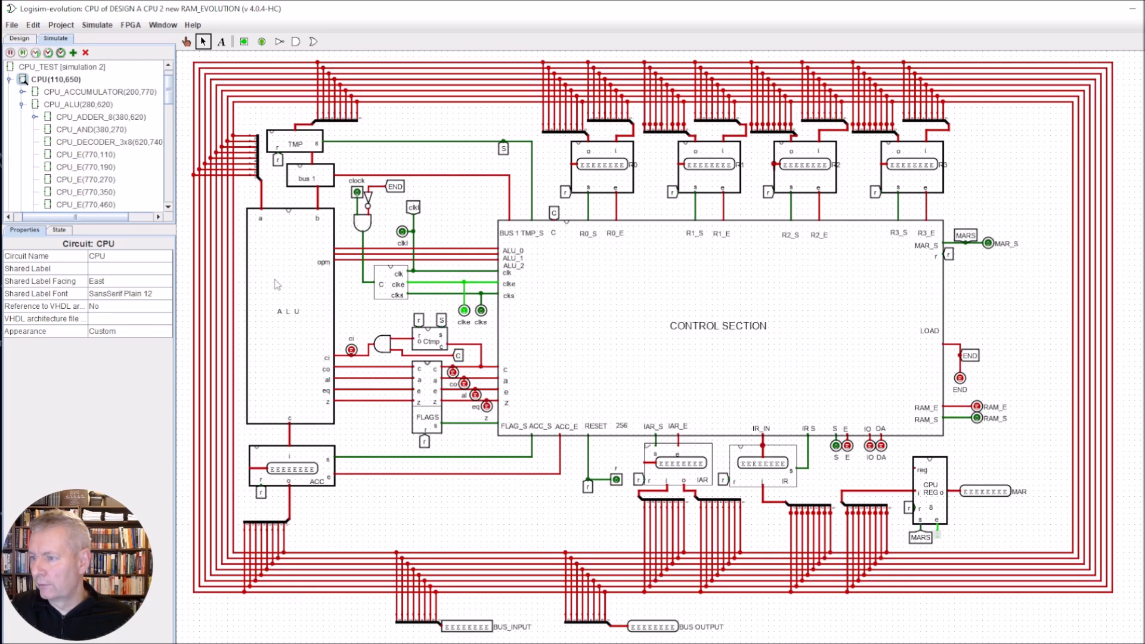
pyautogui.rightClick(282, 262)
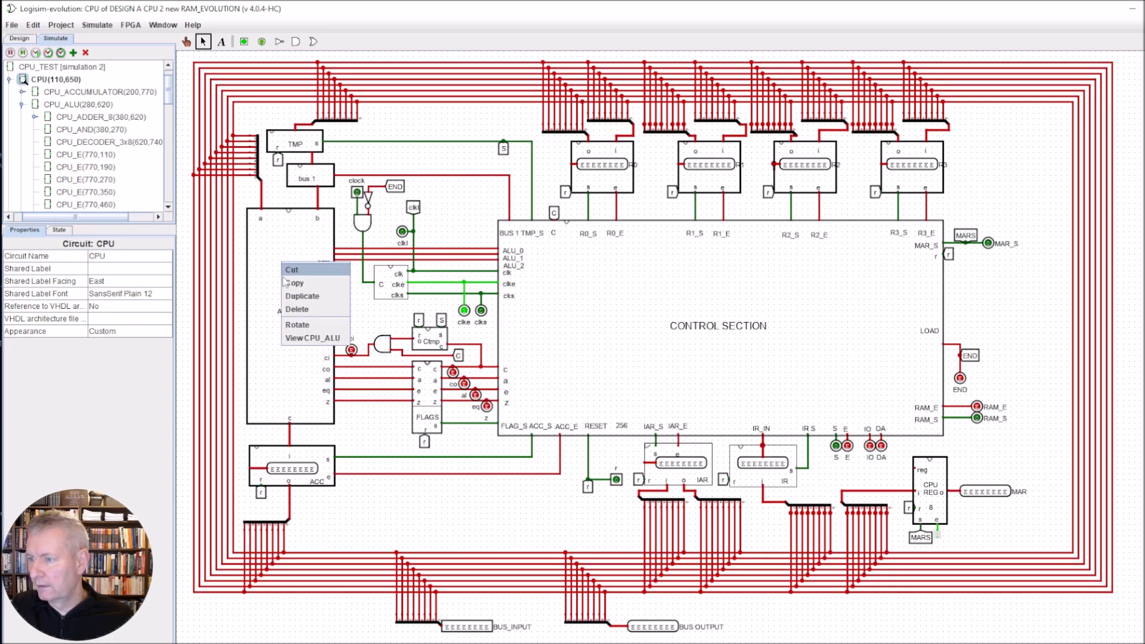
pyautogui.click(307, 341)
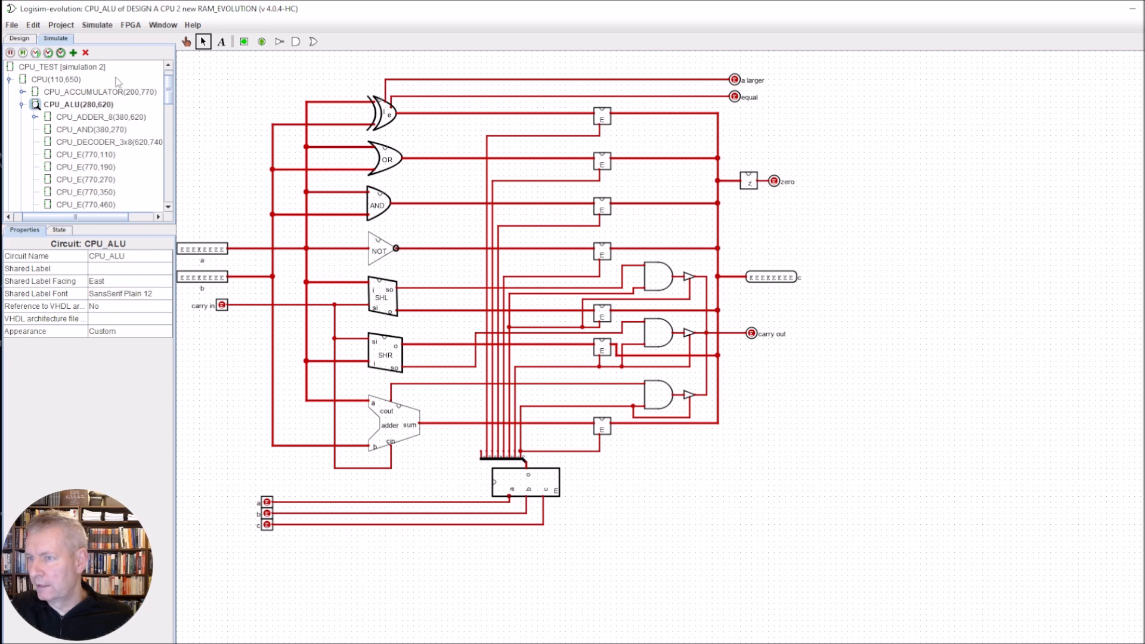
# - From CPU_TEST, open the CPU's control section again and view the internals of its Stepper block
pyautogui.click(28, 40)
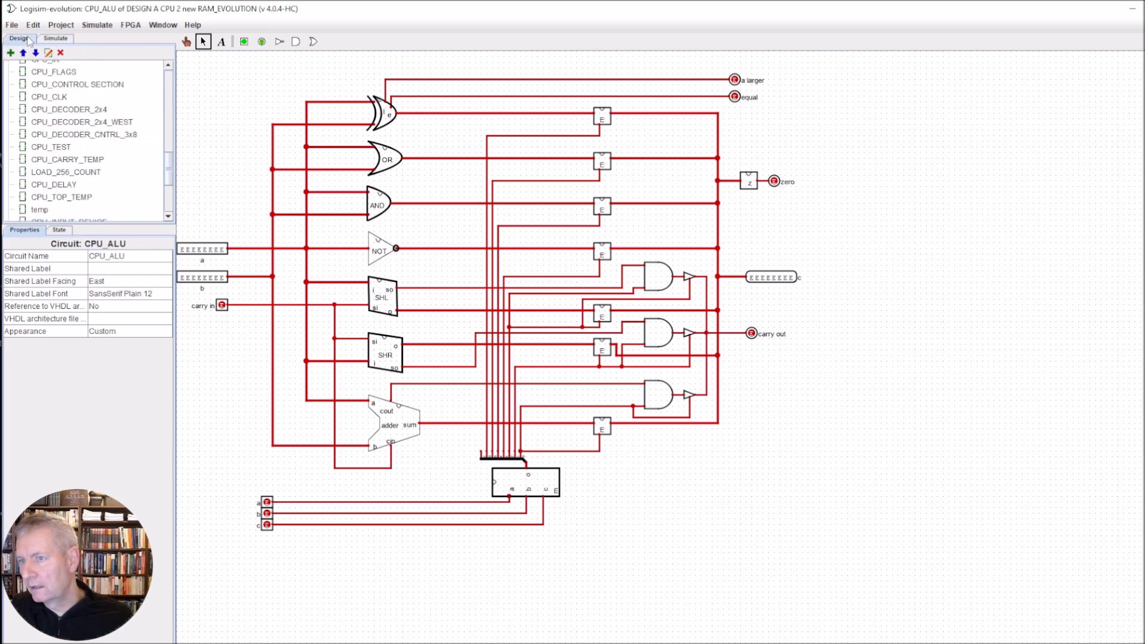
pyautogui.doubleClick(62, 149)
pyautogui.rightClick(338, 337)
pyautogui.click(382, 411)
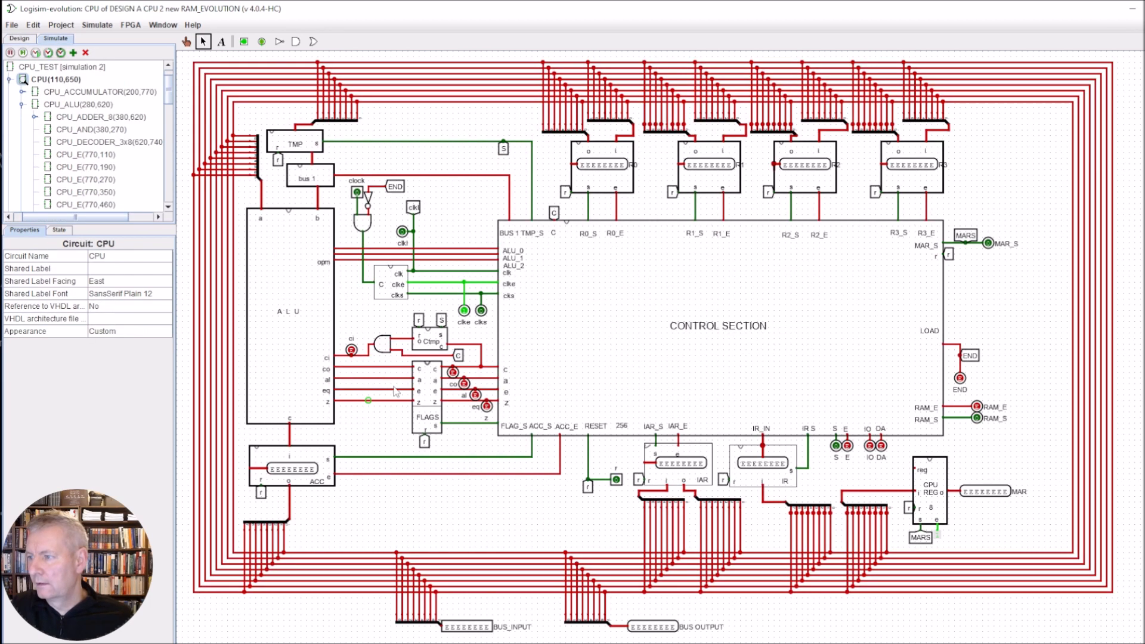
pyautogui.rightClick(581, 280)
pyautogui.click(614, 360)
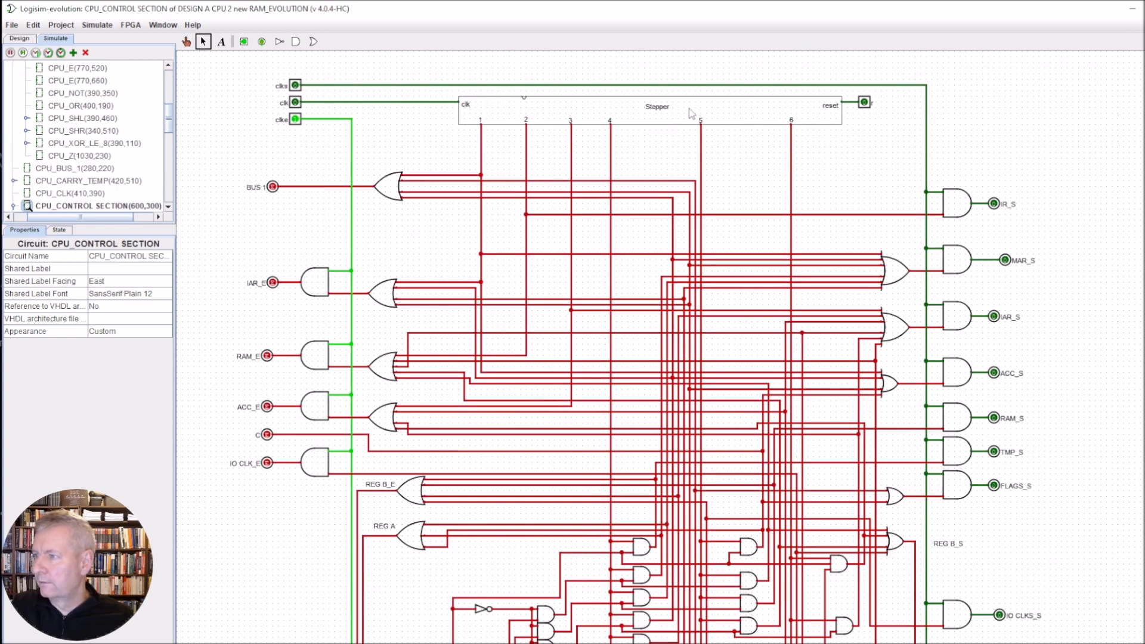
pyautogui.rightClick(629, 111)
pyautogui.click(654, 187)
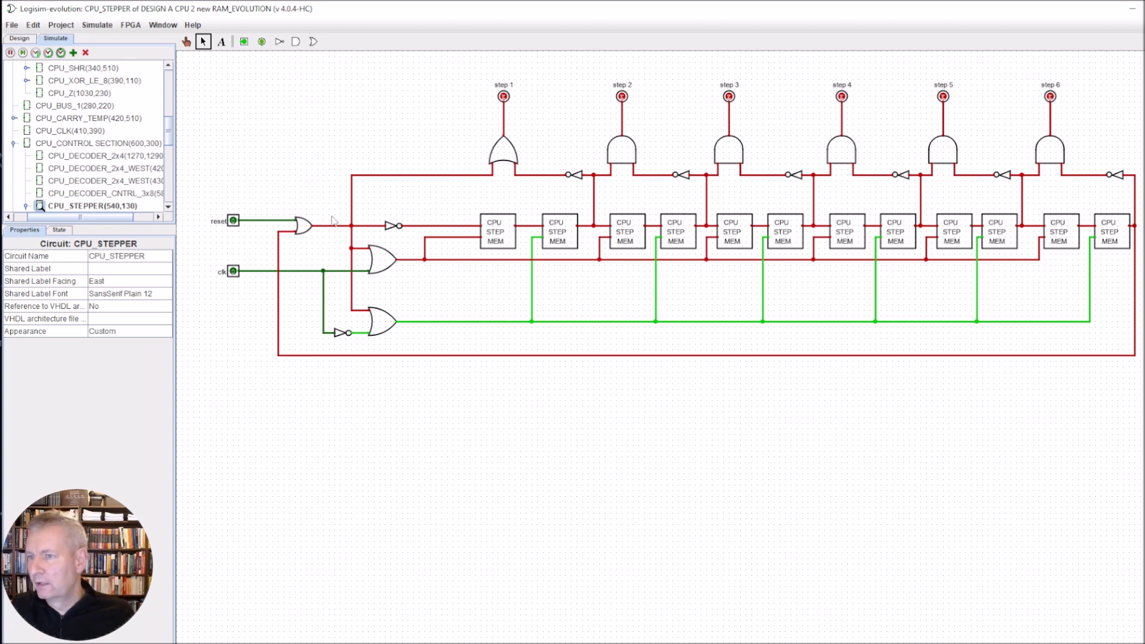
# - Return to CPU_TEST, enlarge the view and trigger the RESET button to clear the CPU's registers
pyautogui.click(13, 39)
pyautogui.doubleClick(53, 149)
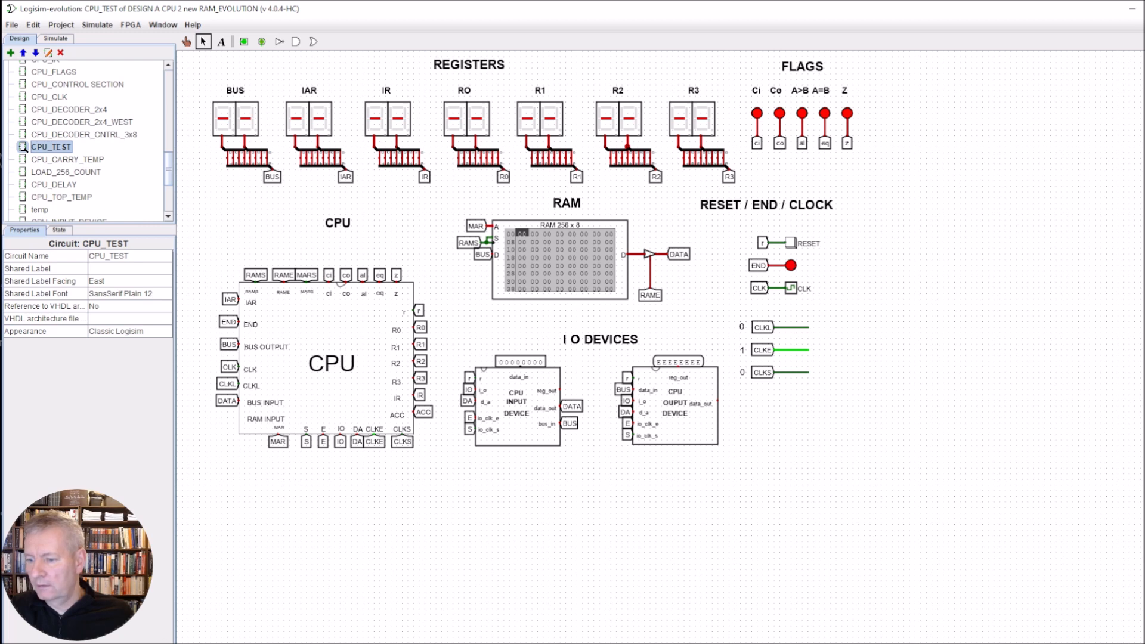
pyautogui.hotkey('ctrl', '+')
pyautogui.hotkey('ctrl', '+')
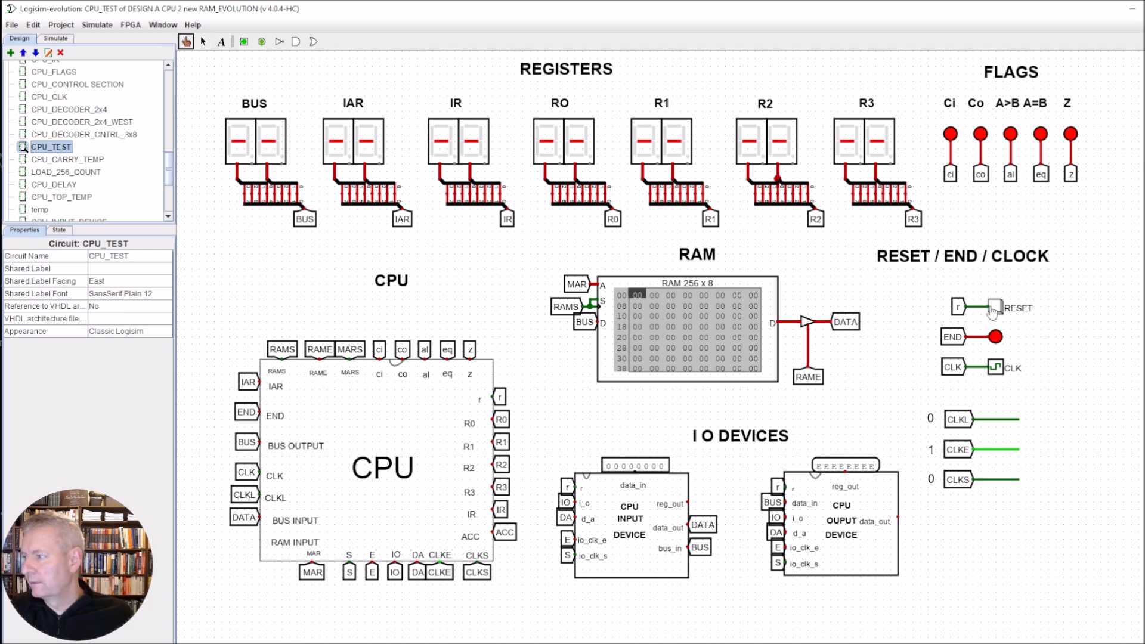
pyautogui.click(995, 308)
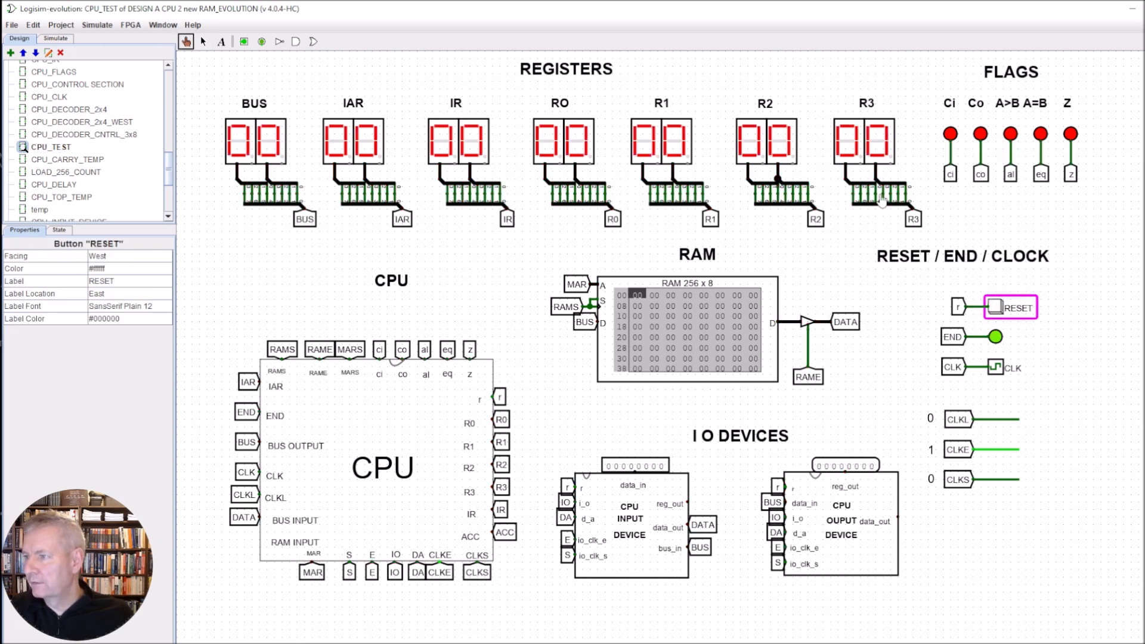
# - Load the memory image MYSIM.txt from the Original Logisim Files folder into the RAM 256 x 8 using its contents editor
pyautogui.rightClick(686, 318)
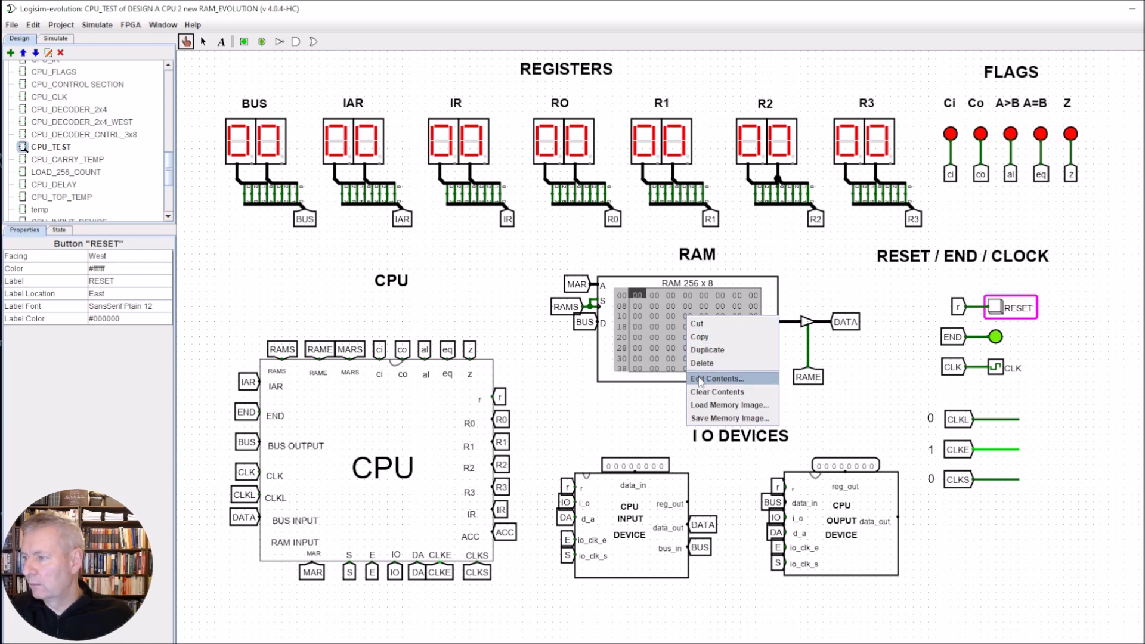
pyautogui.click(709, 381)
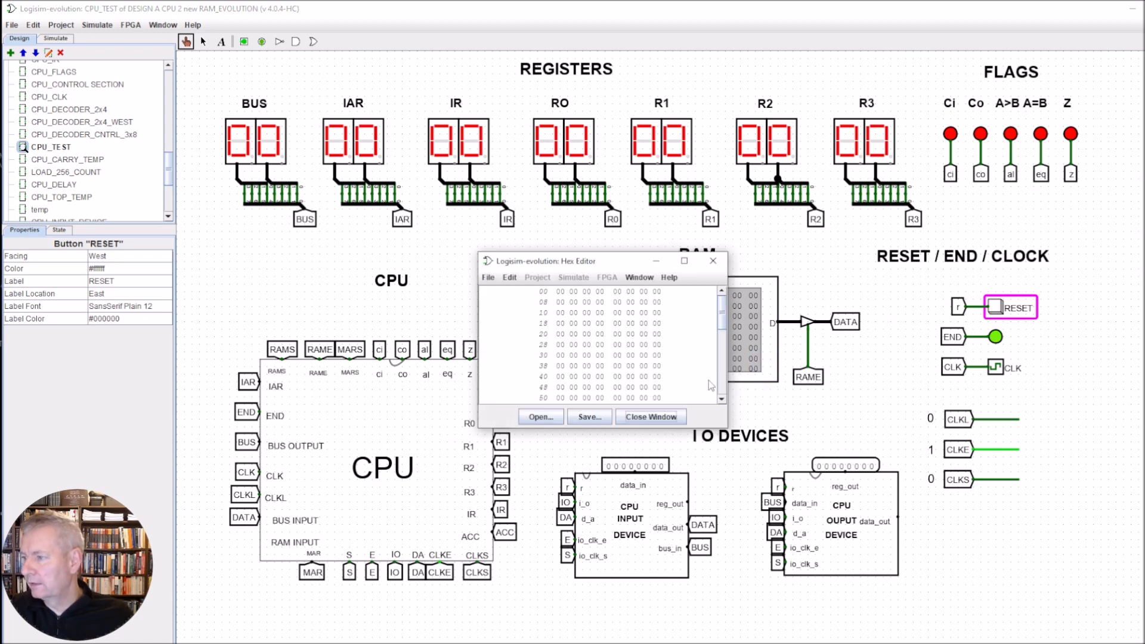
pyautogui.click(549, 418)
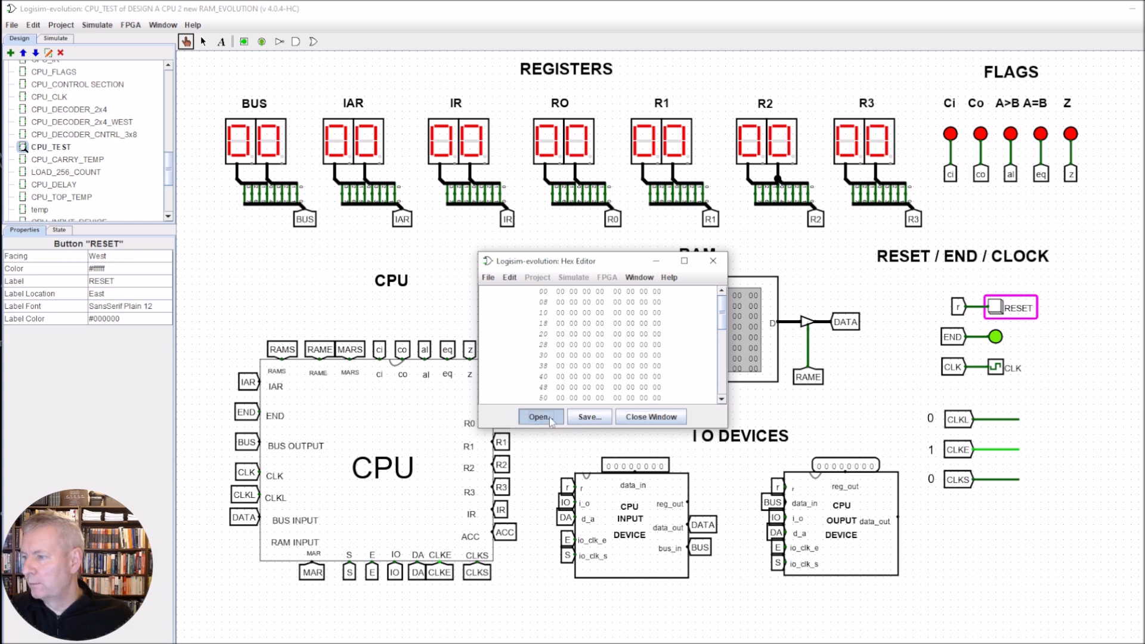
pyautogui.moveTo(576, 379); pyautogui.dragTo(679, 383)
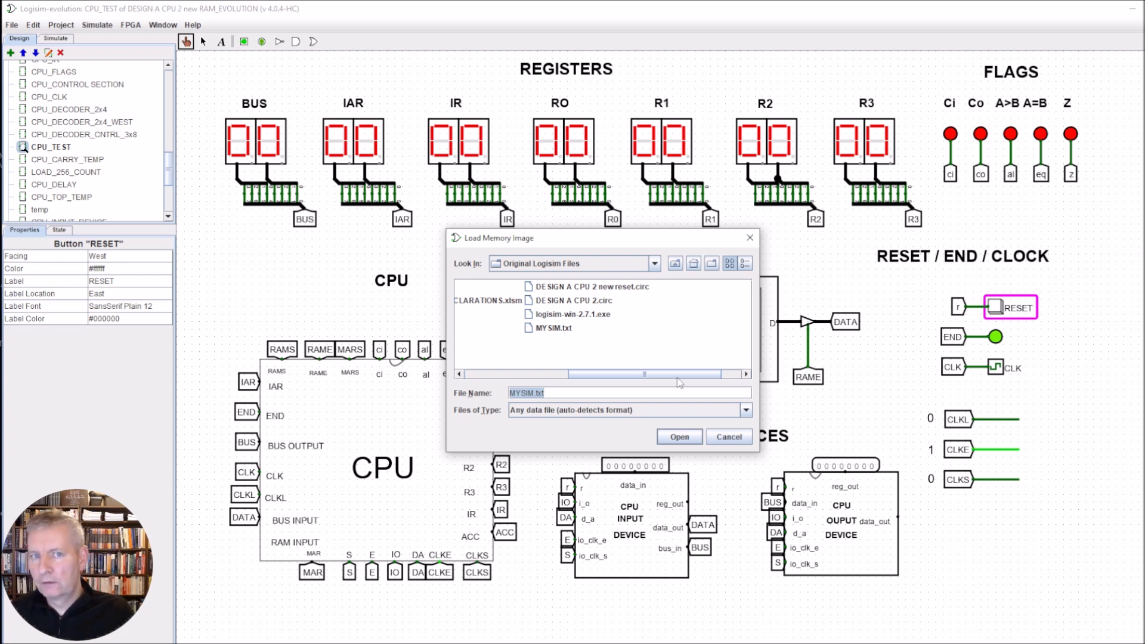
pyautogui.click(555, 329)
pyautogui.click(679, 437)
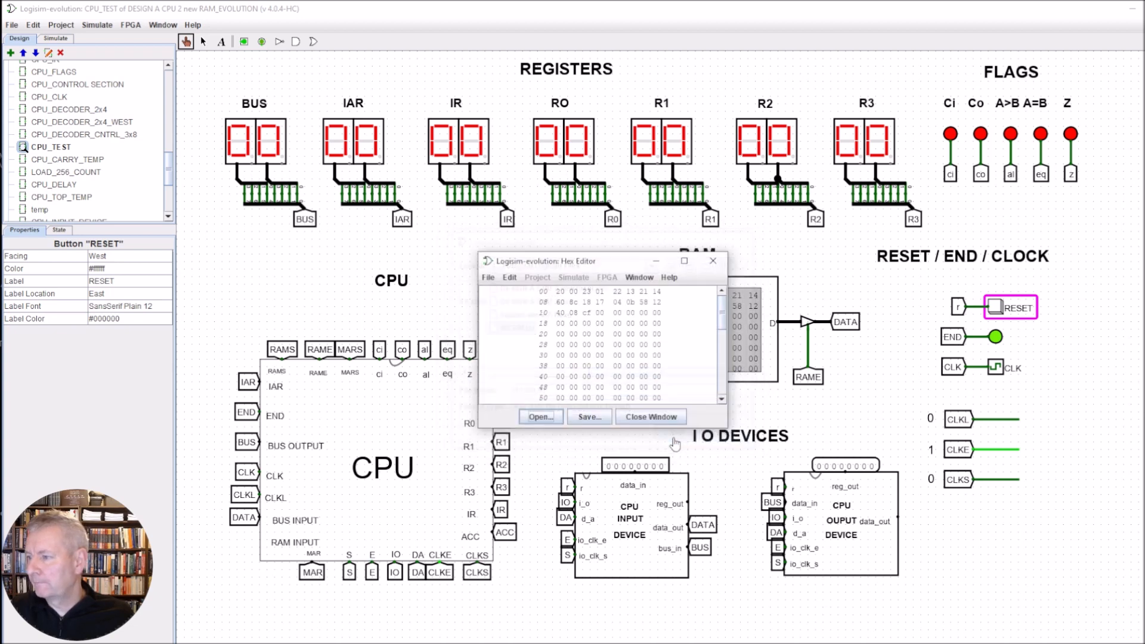
pyautogui.click(623, 418)
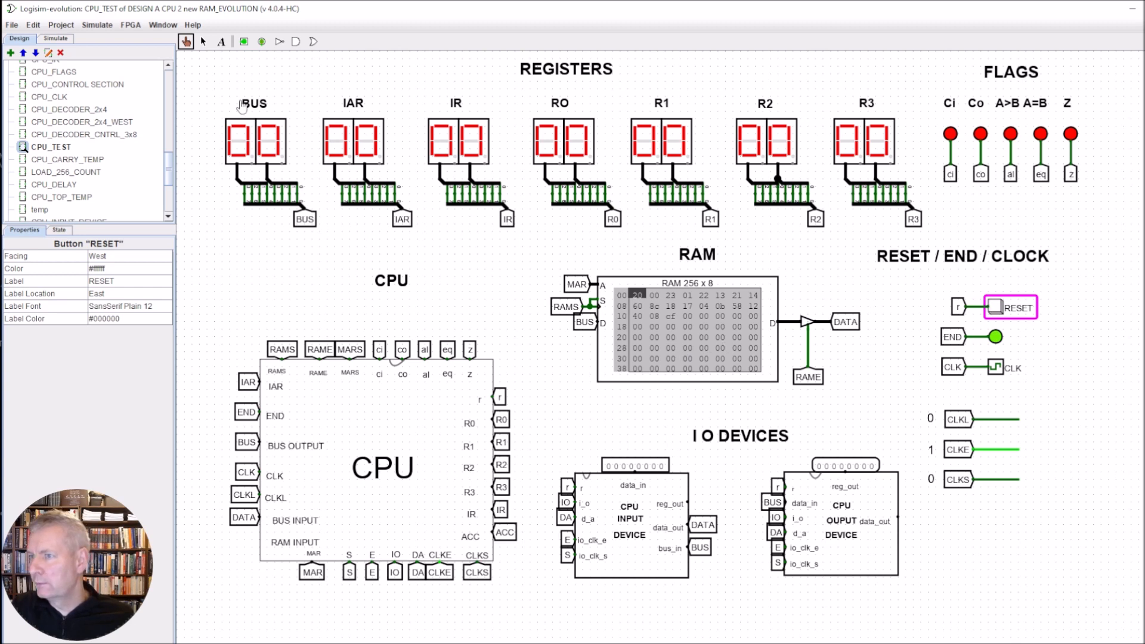
# - Check the auto-tick frequency, run the loaded program with auto-tick enabled until it ends, and disable auto-tick
pyautogui.click(98, 25)
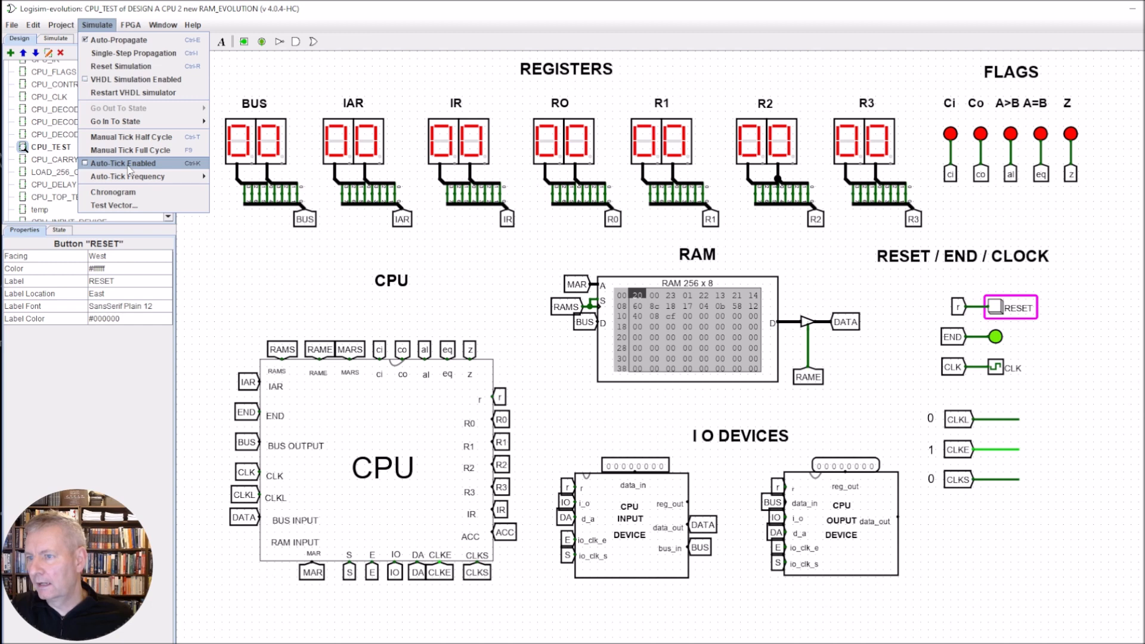
pyautogui.moveTo(134, 177)
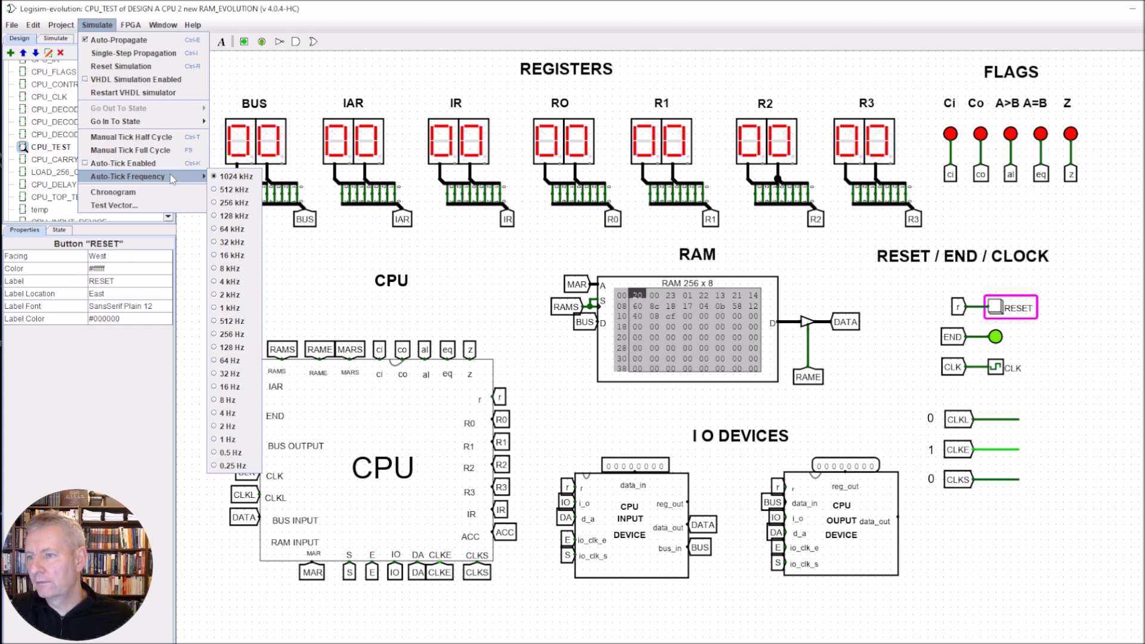
pyautogui.click(139, 167)
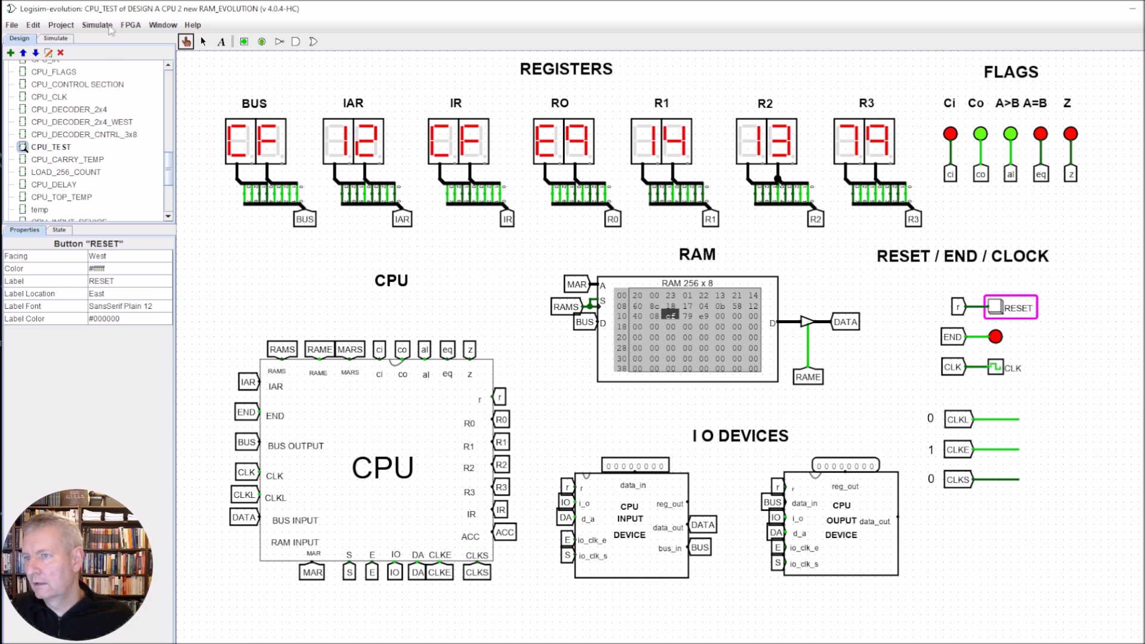
pyautogui.click(106, 25)
pyautogui.click(103, 163)
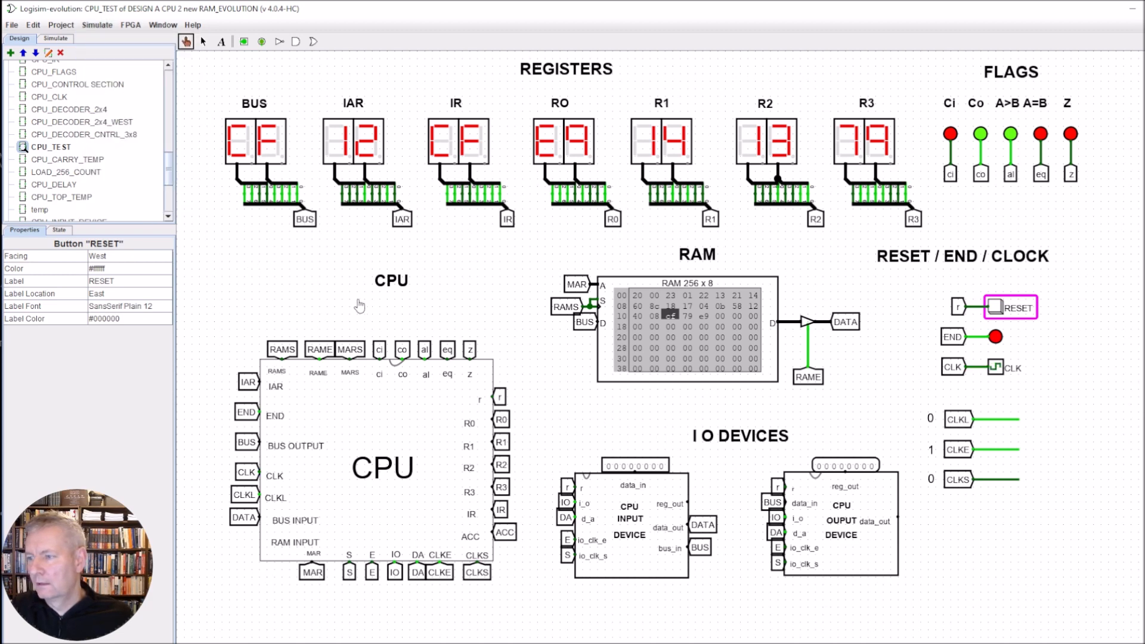